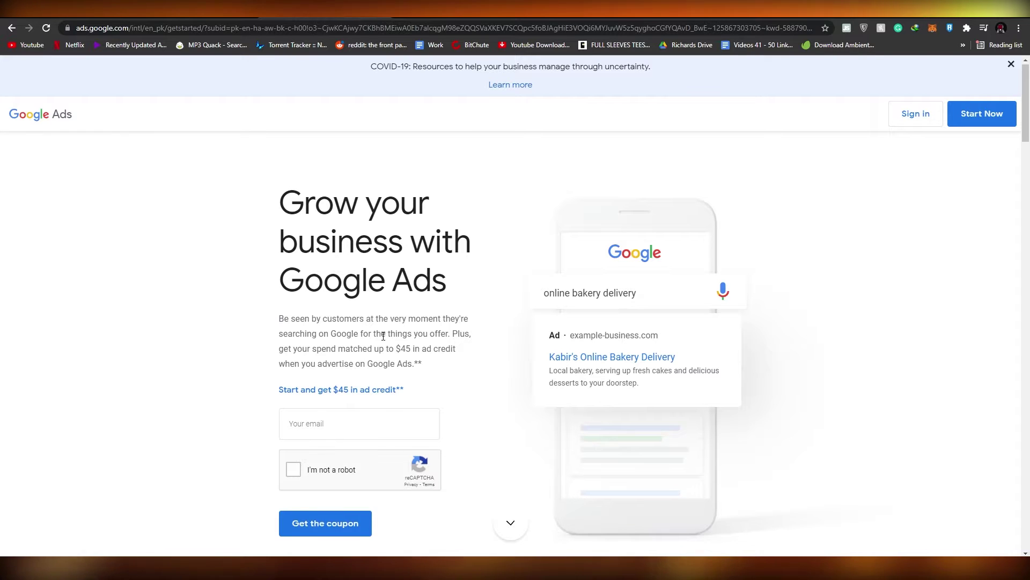
Start the Google Ads sign-up from the landing page and switch the setup to Expert Mode
scroll(382, 331, "down", 2)
scroll(446, 335, "up", 2)
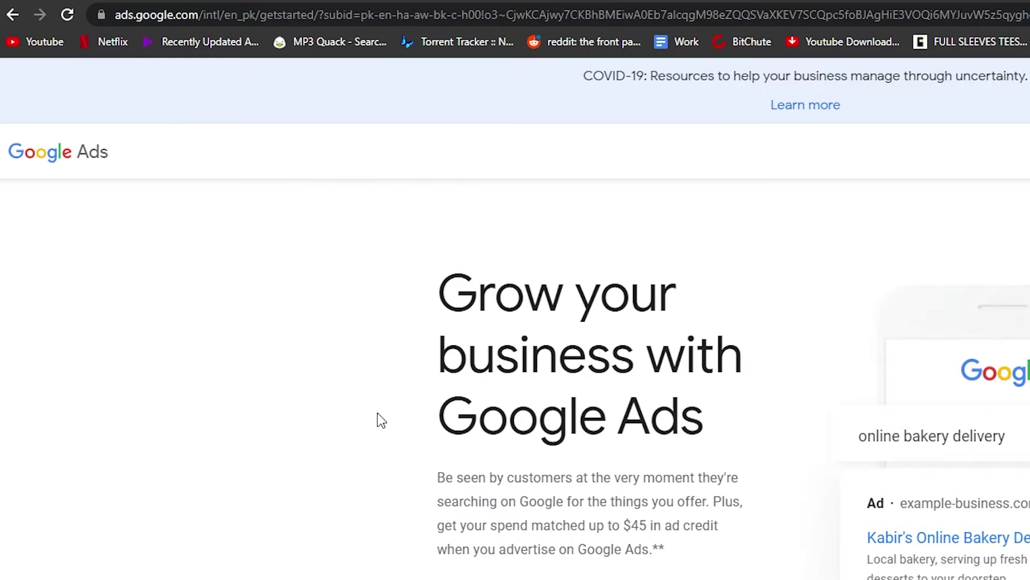
scroll(366, 469, "down", 2)
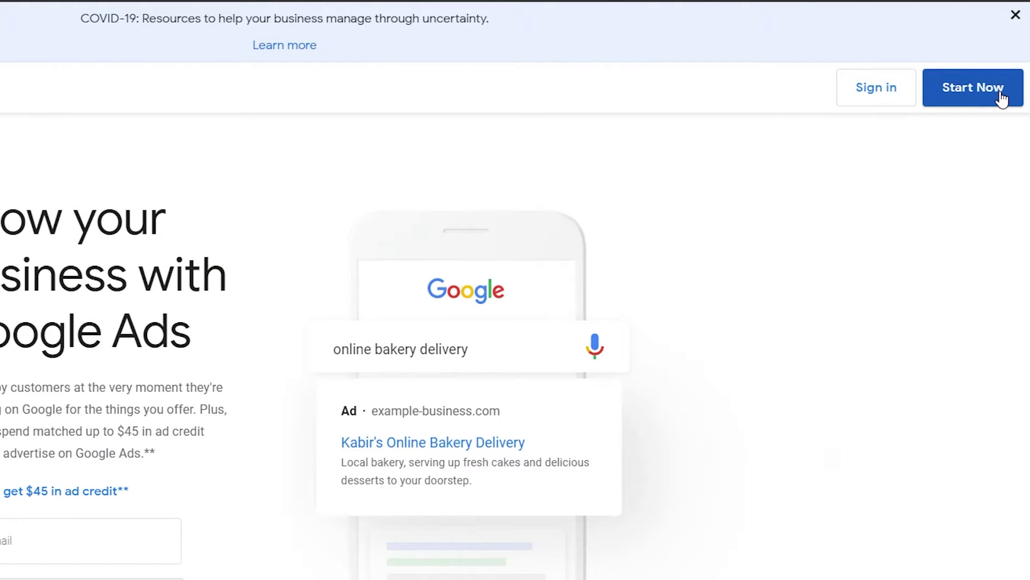
left_click(948, 95)
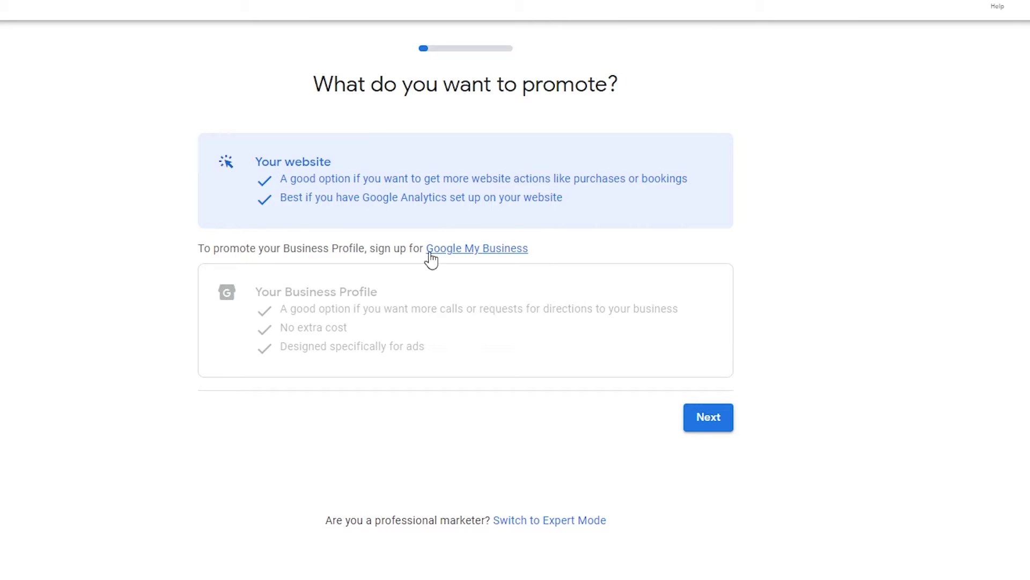
left_click(709, 421)
left_click(558, 520)
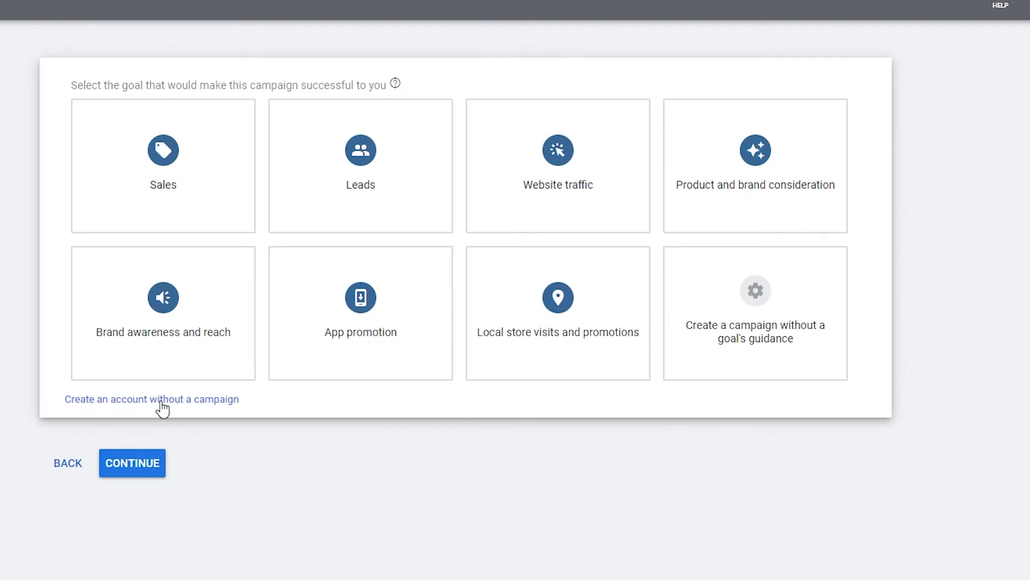
Create an account without a campaign by submitting the prefilled business information, and open the new account
left_click(162, 400)
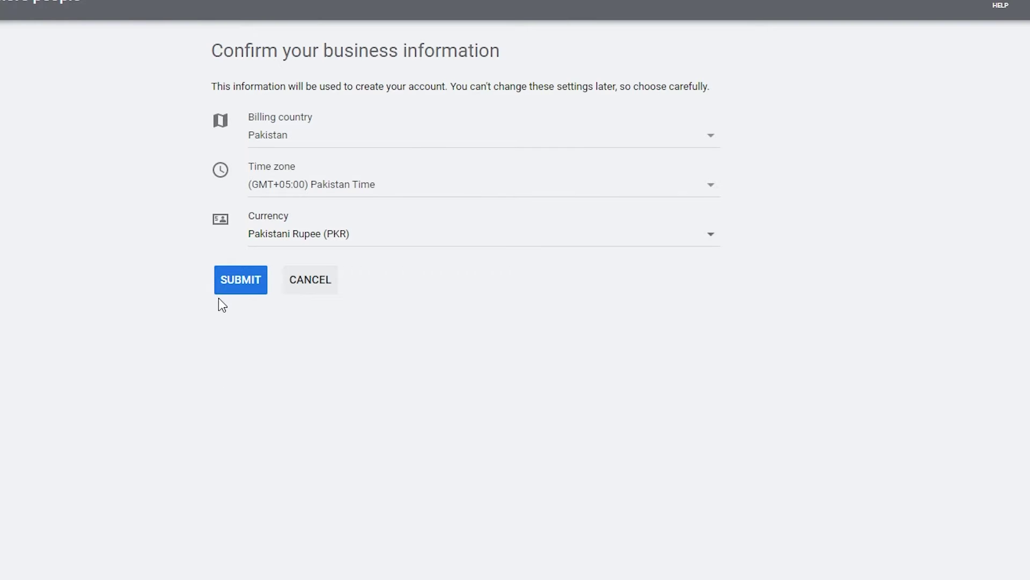
left_click(241, 294)
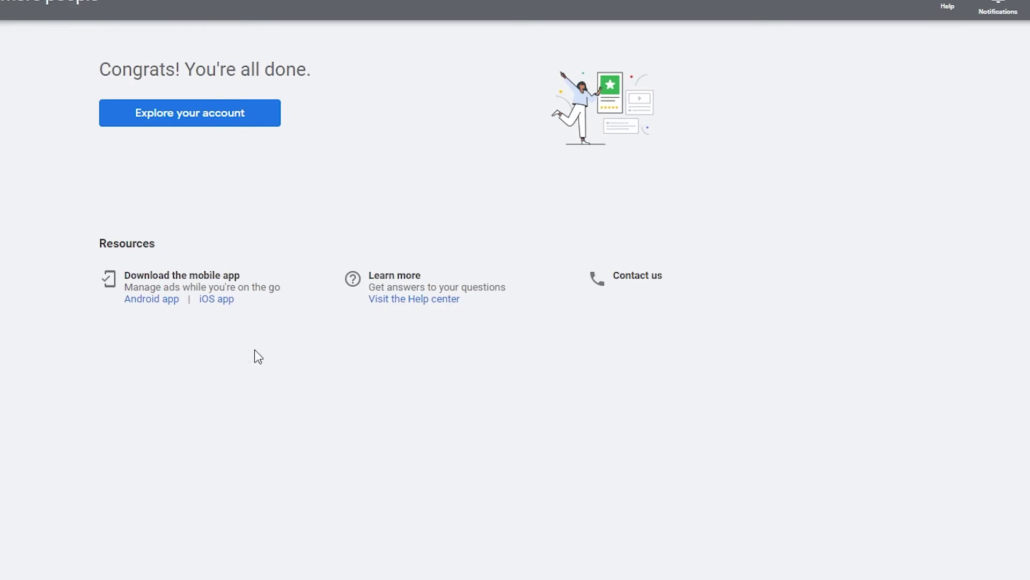
left_click(207, 124)
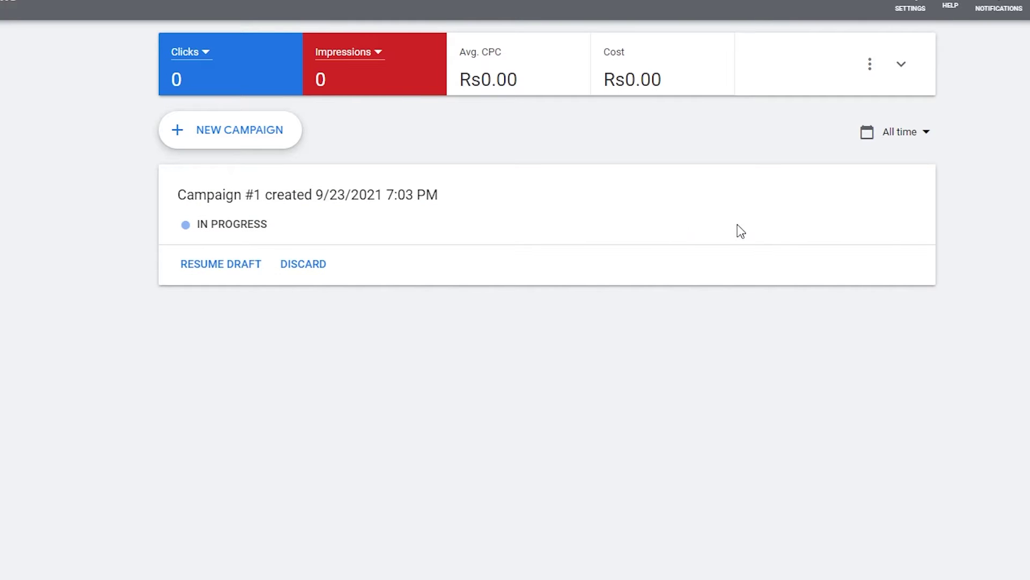
Discard the in-progress draft campaign and open the Keyword Planner
left_click(294, 278)
left_click(580, 368)
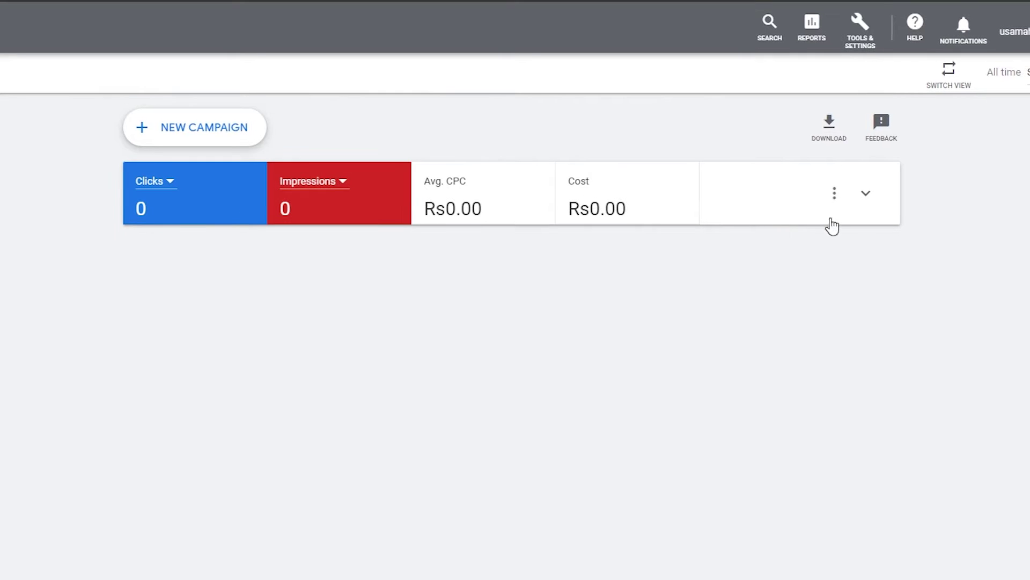
left_click(860, 43)
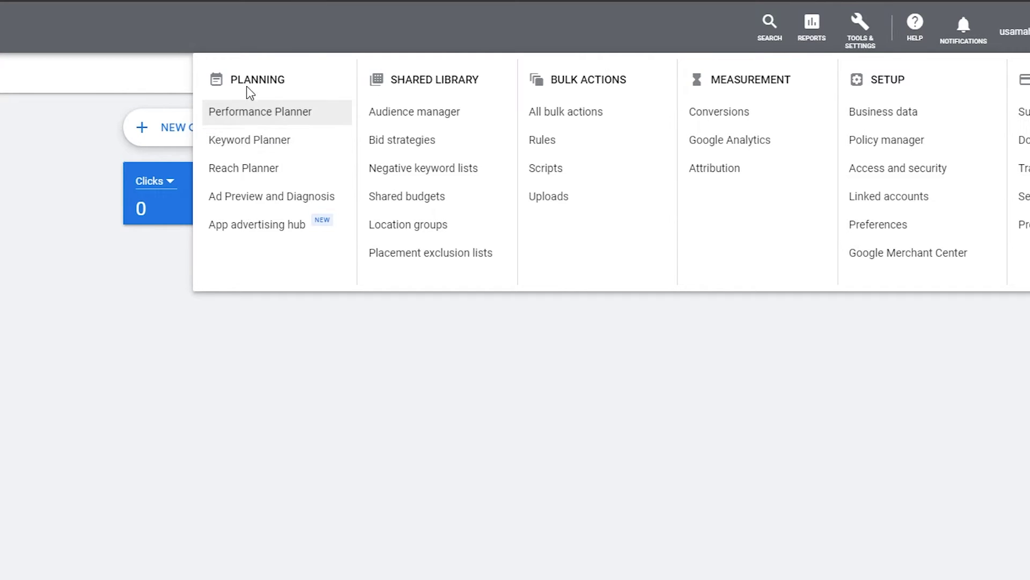
left_click(258, 145)
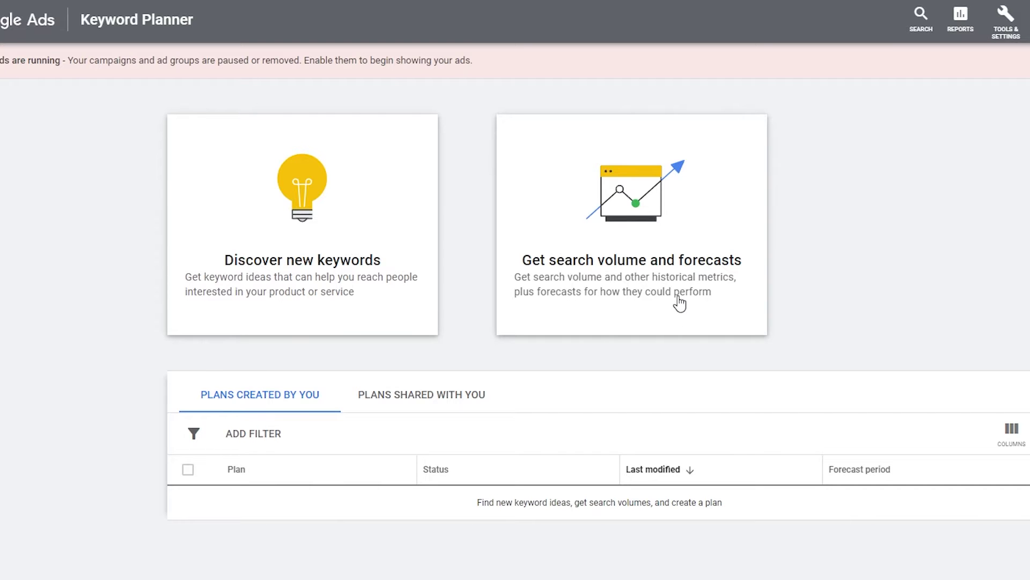
Discover new keywords starting with the keyword "Phone Cover" and look through the resulting keyword ideas
scroll(680, 303, "down", 1)
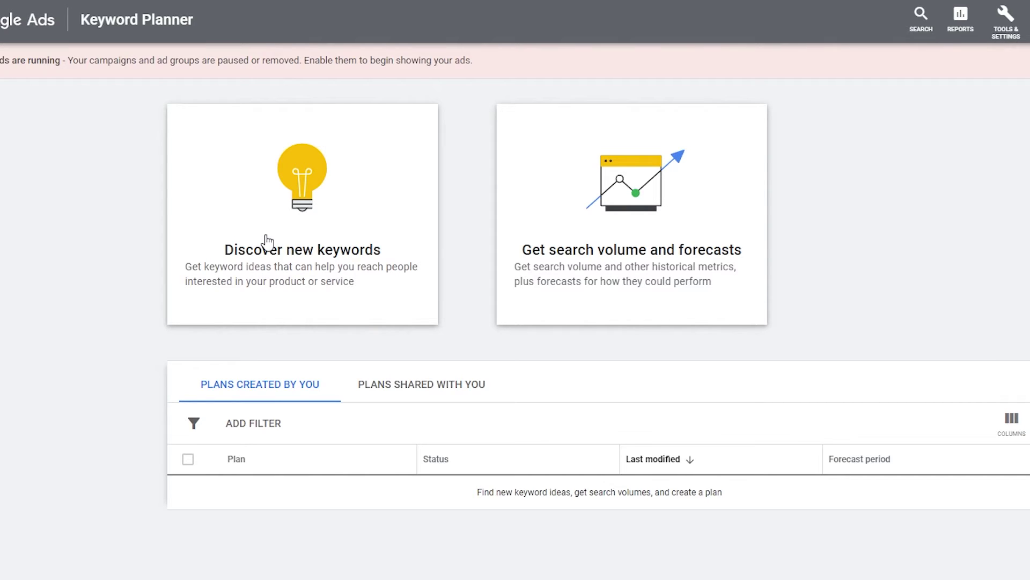
left_click(335, 238)
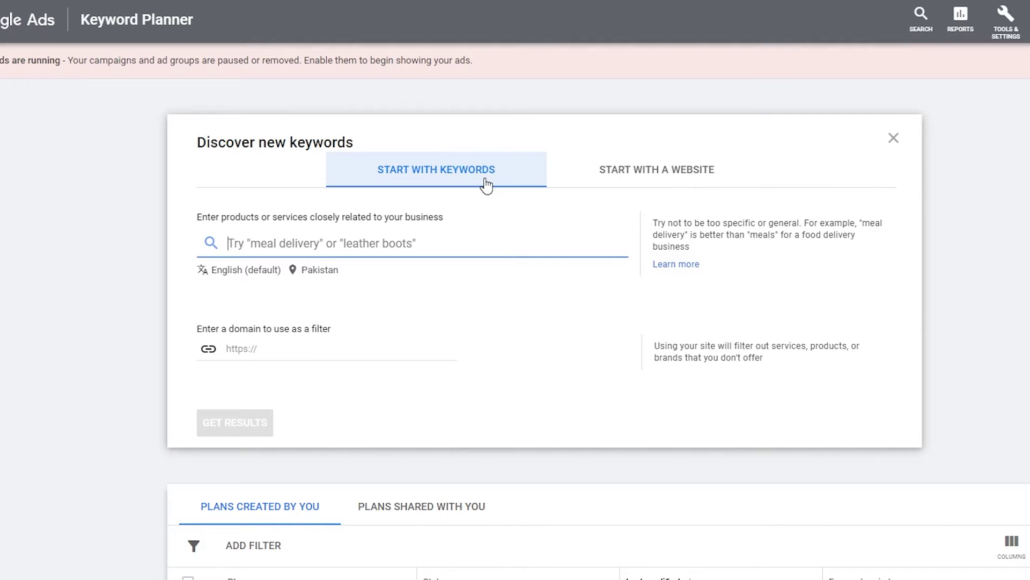
left_click(659, 185)
left_click(517, 183)
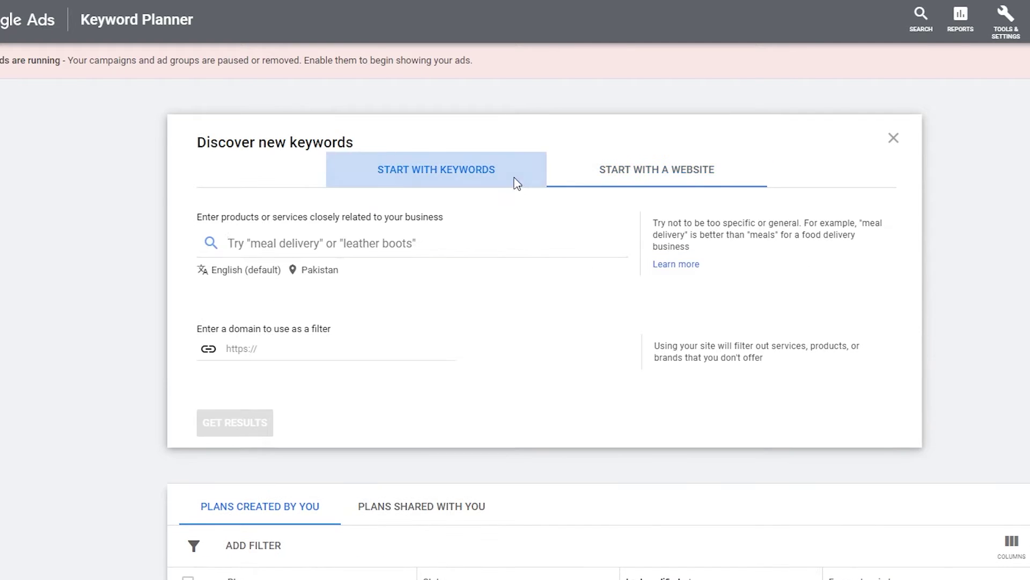
left_click(363, 242)
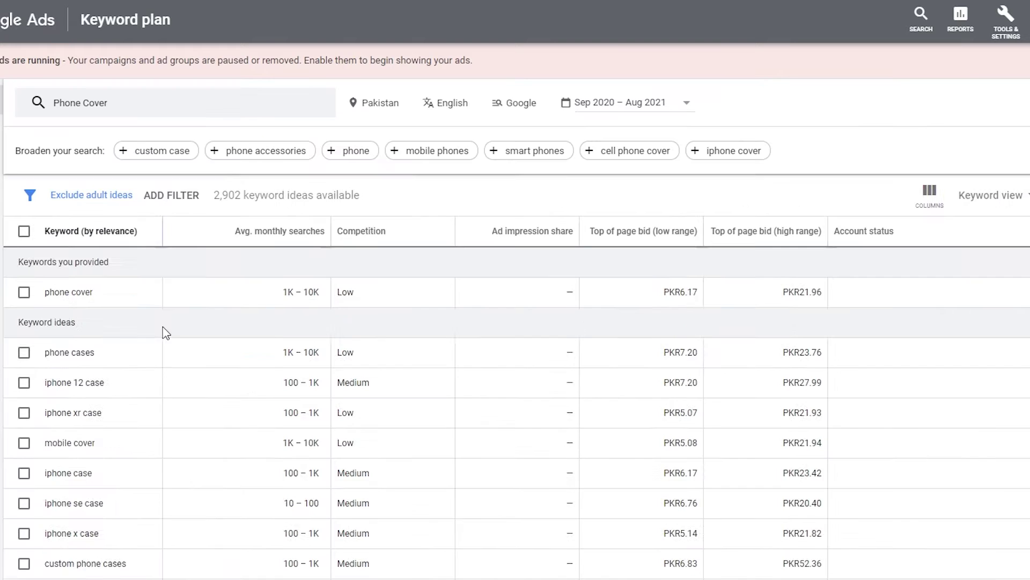
scroll(161, 318, "down", 1)
scroll(161, 319, "up", 1)
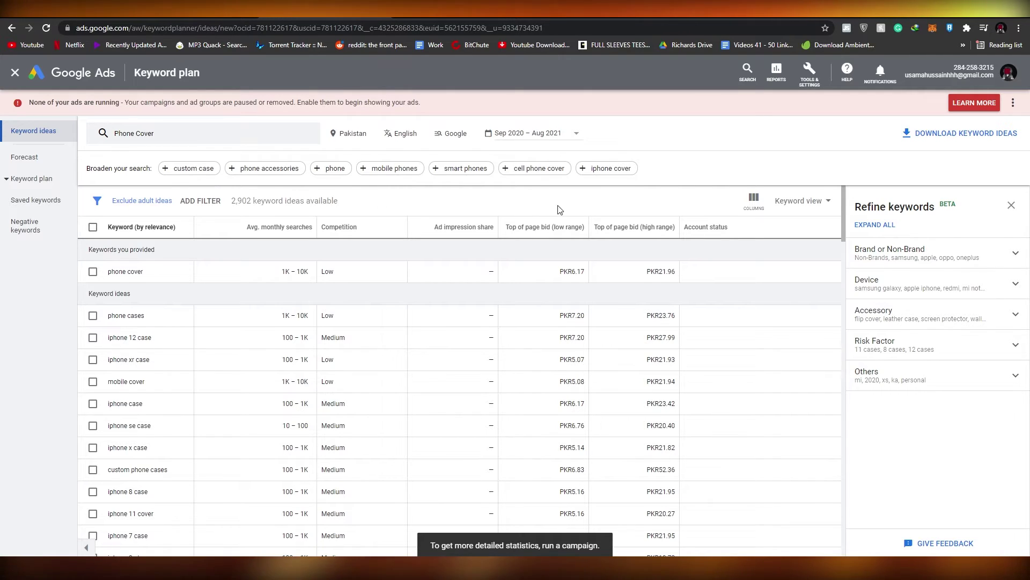
scroll(539, 206, "down", 1)
scroll(357, 391, "down", 3)
scroll(356, 391, "up", 4)
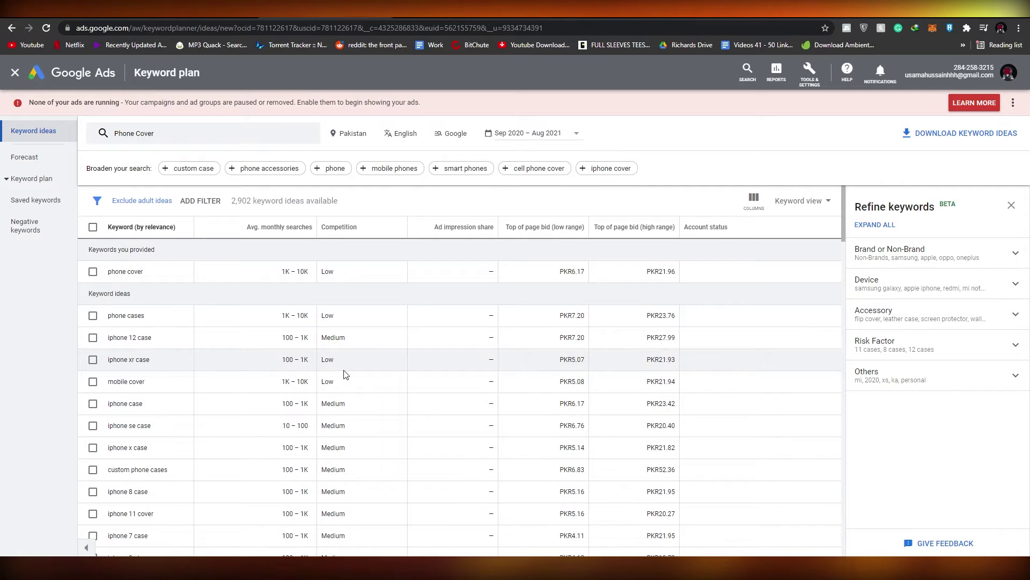
Replace the targeted country with New York, United States as the only location for the keyword ideas and save
left_click(349, 133)
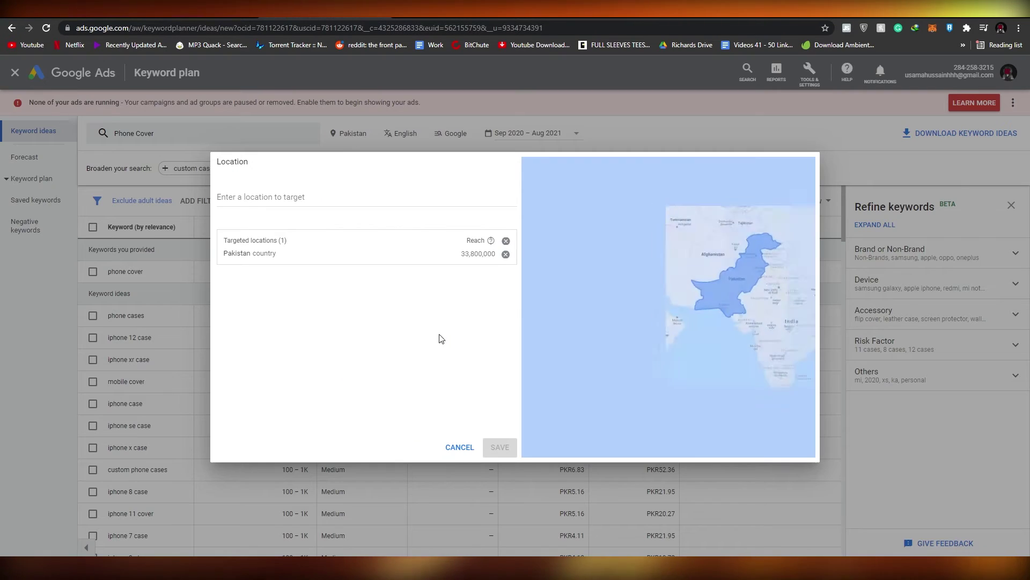
left_click(505, 253)
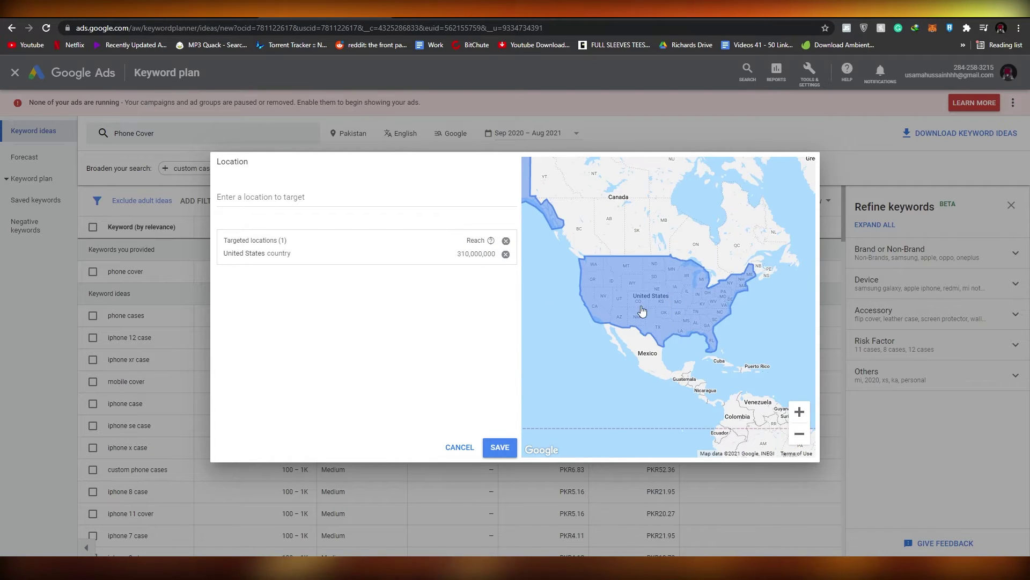
scroll(634, 316, "down", 2)
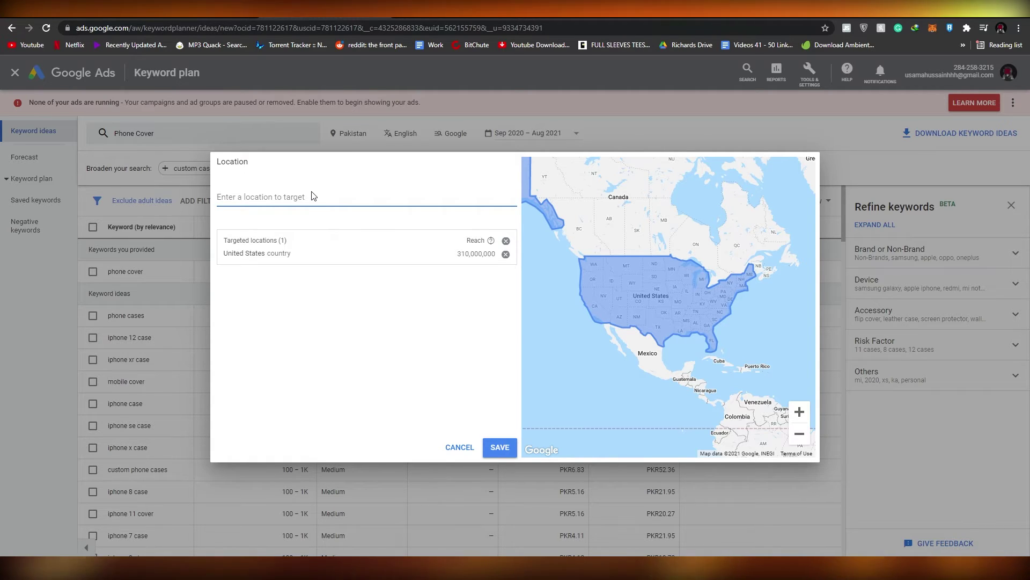
type("New")
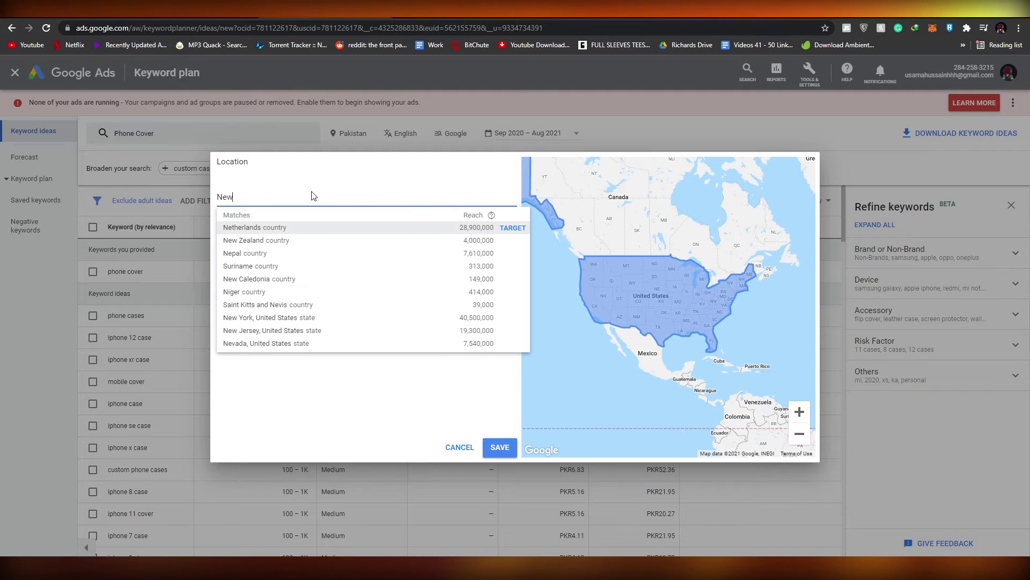
left_click(309, 253)
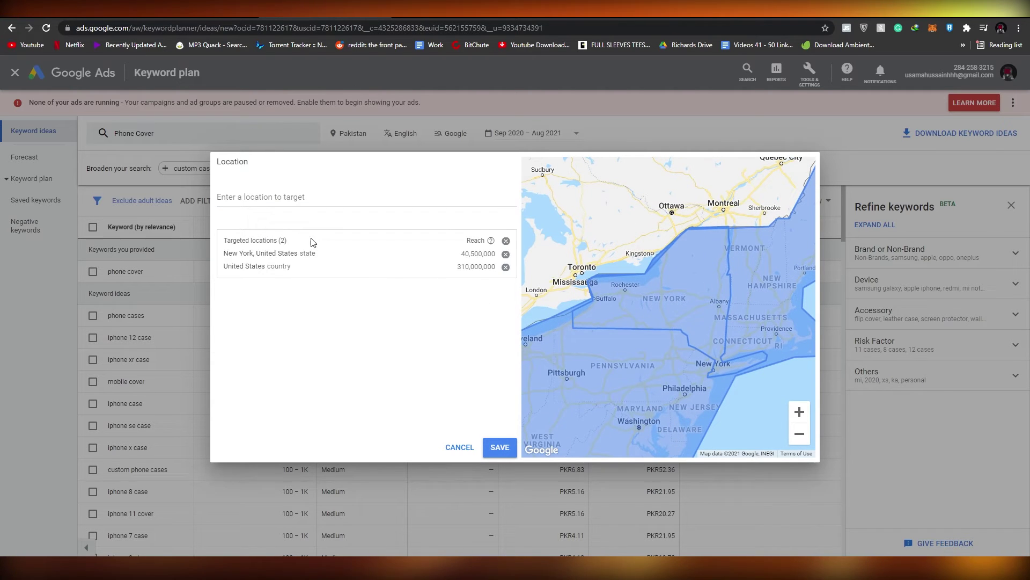
left_click(505, 266)
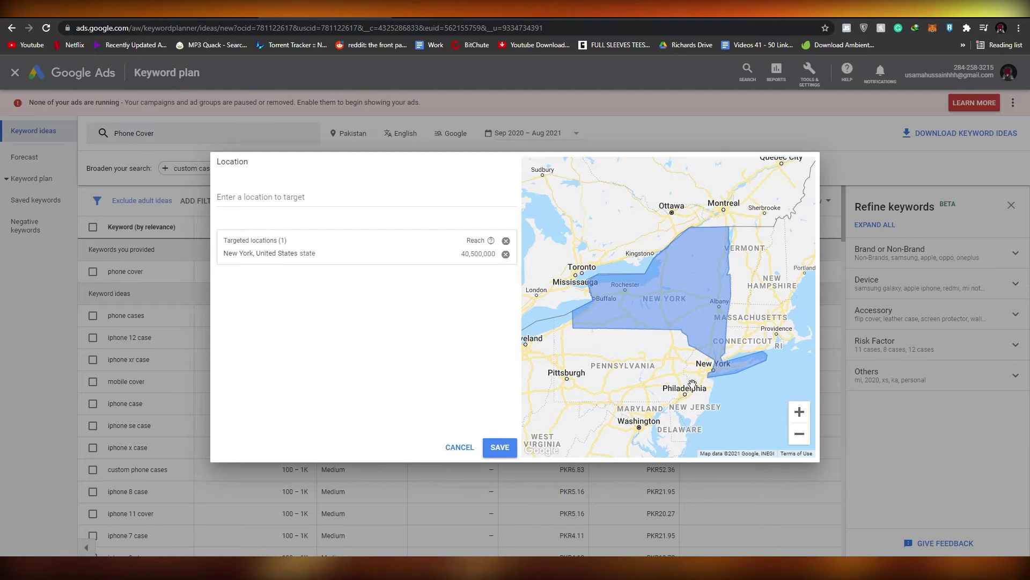
left_click(498, 448)
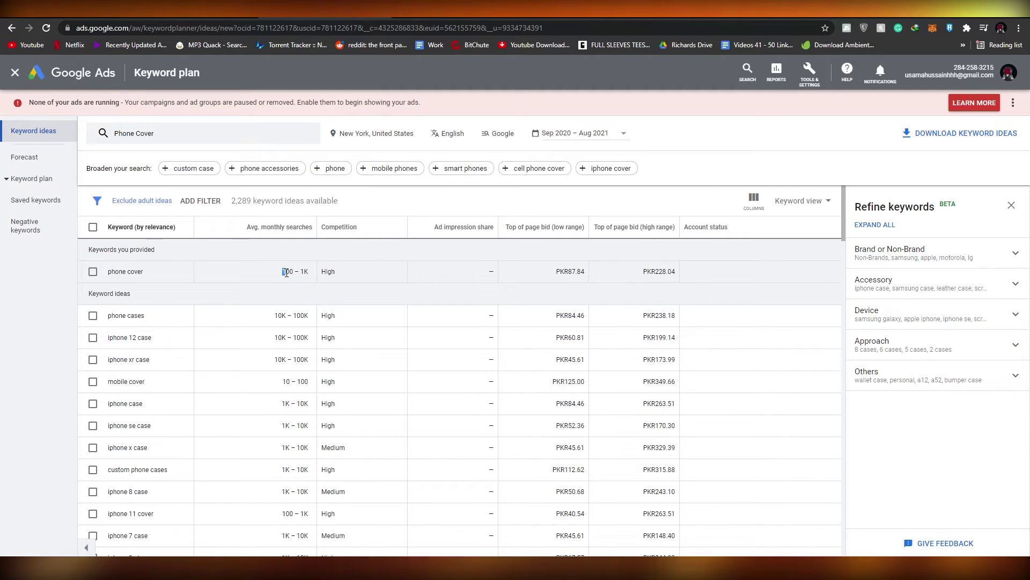
Examine the average monthly searches and competition of the keyword ideas, including "phone cover" and "leather phone cases"
left_click_drag(283, 272, 310, 271)
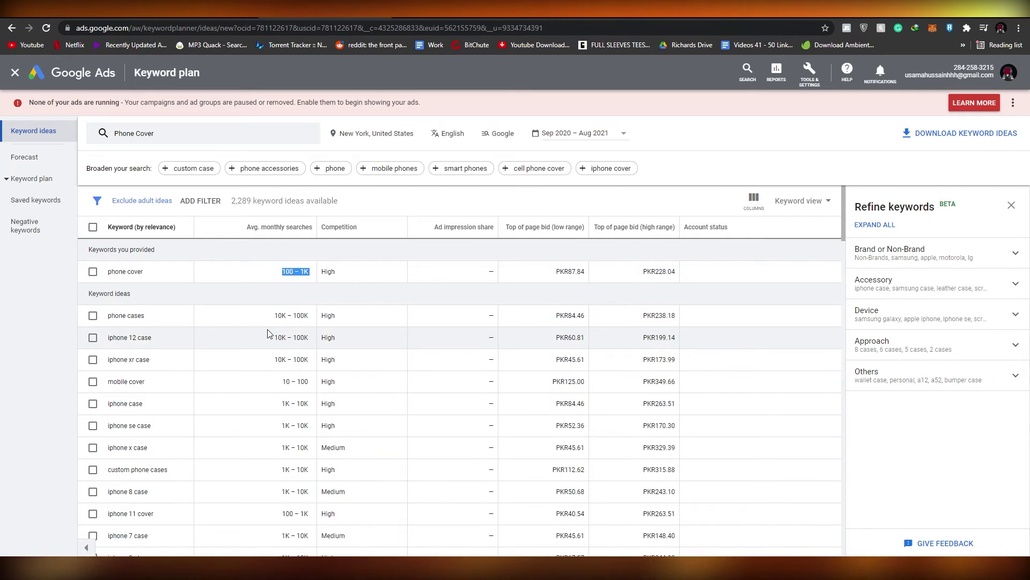
scroll(364, 339, "down", 4)
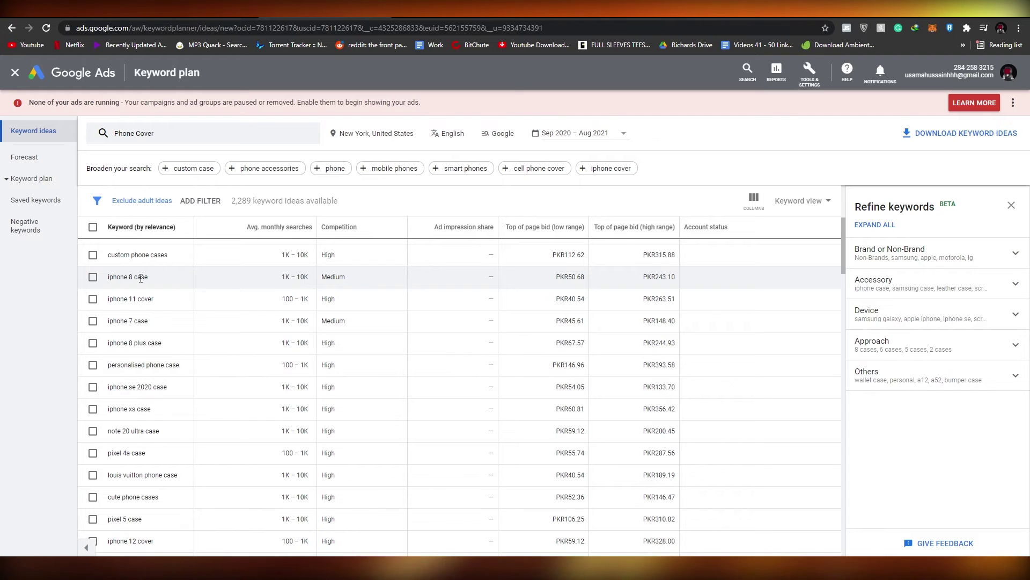
scroll(373, 280, "up", 3)
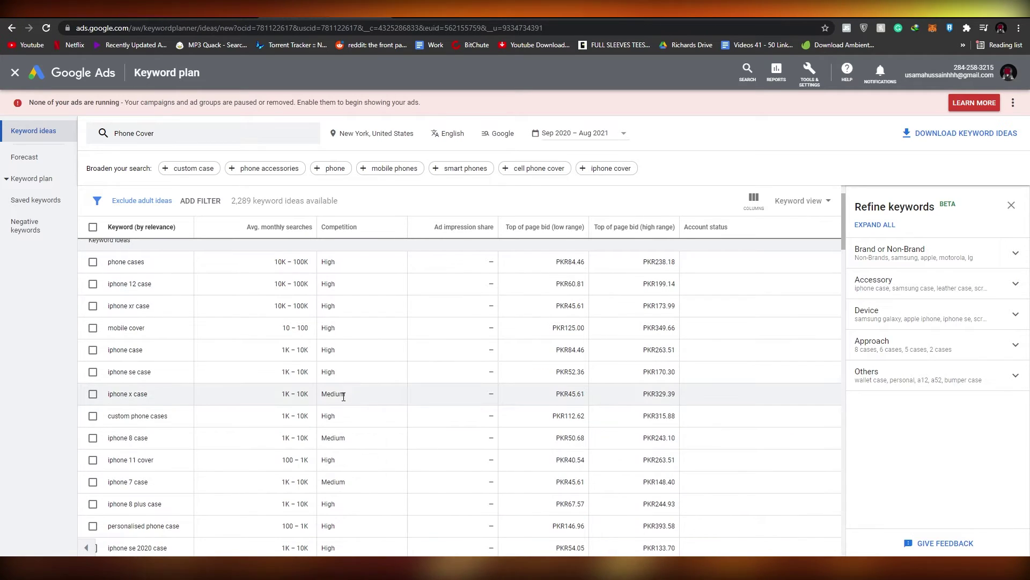
scroll(344, 396, "down", 8)
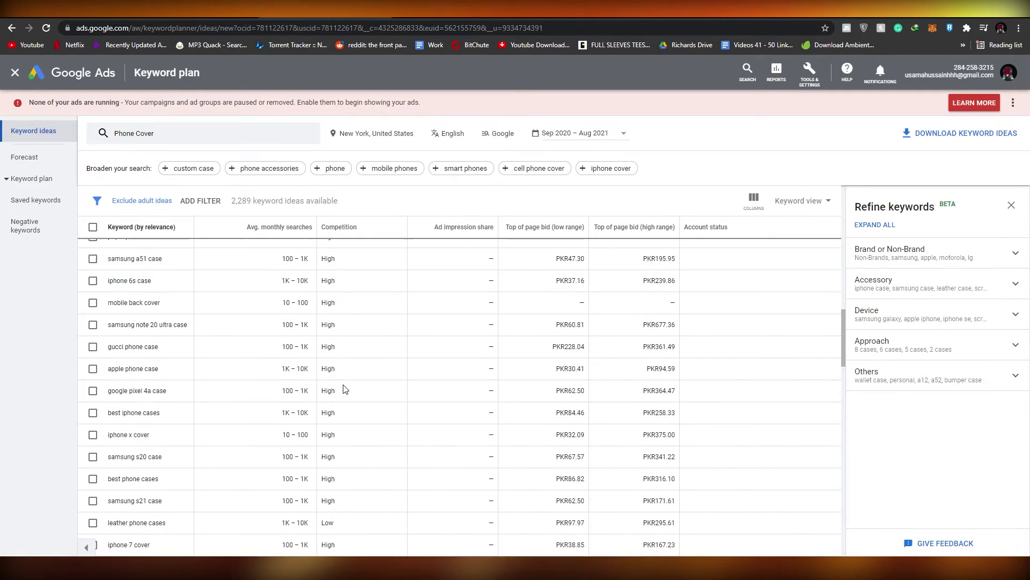
scroll(345, 390, "down", 4)
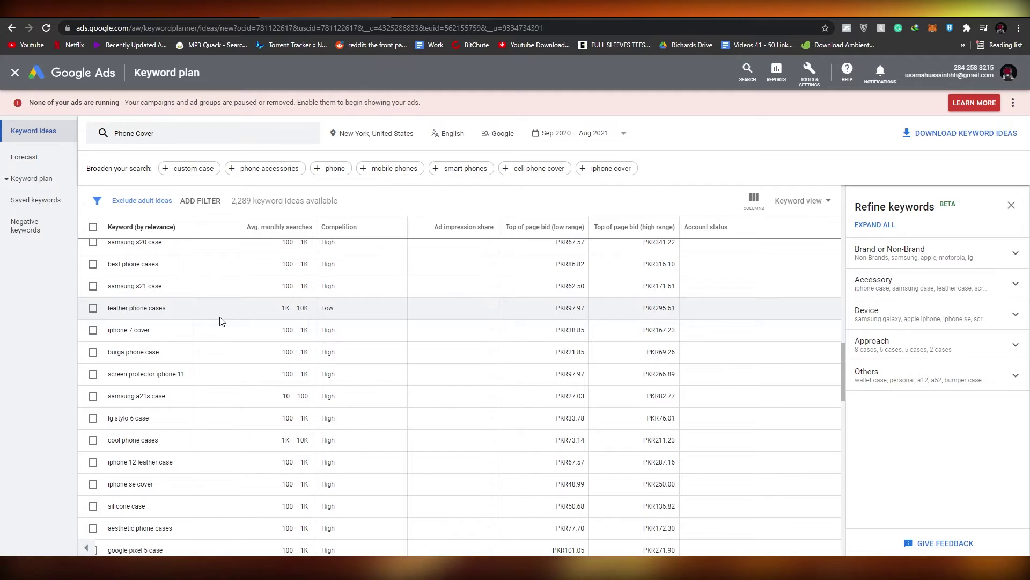
double_click(286, 309)
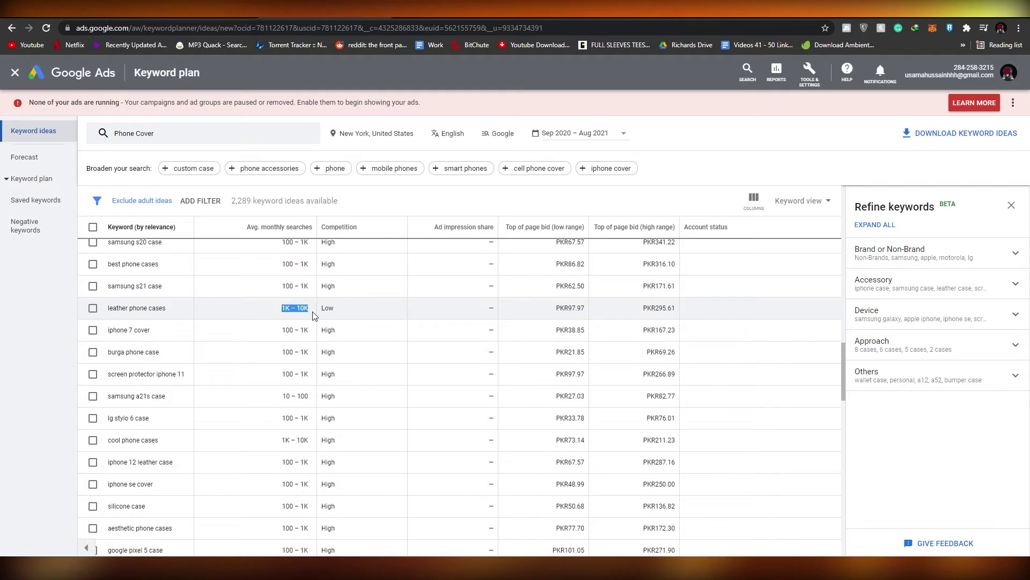
double_click(327, 309)
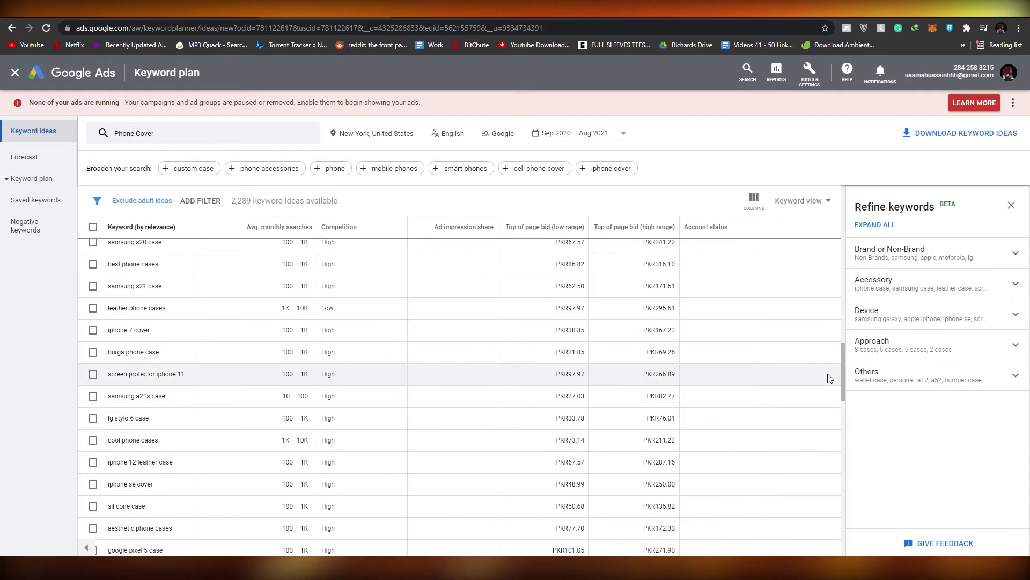
left_click_drag(842, 366, 864, 439)
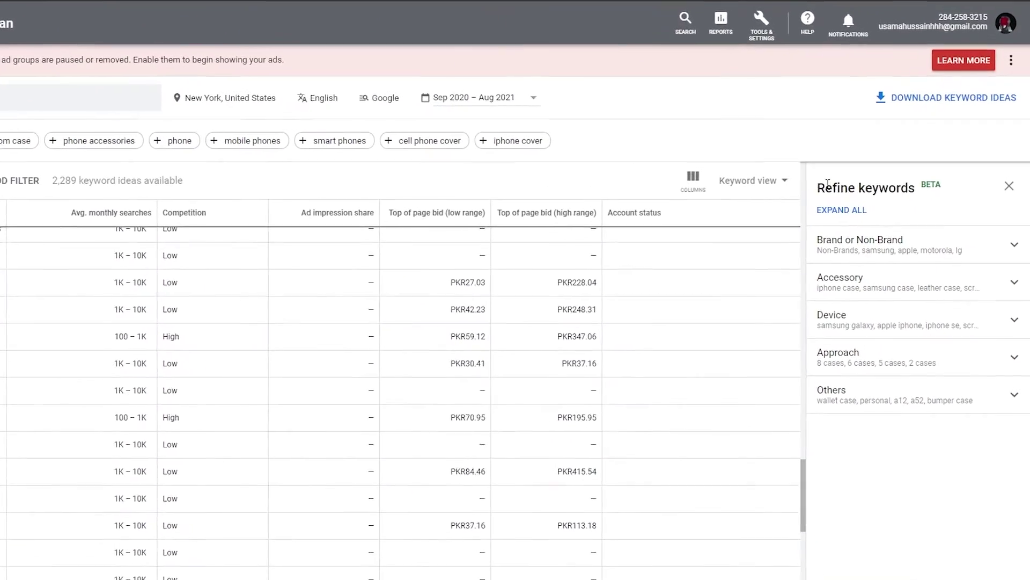
Expand the Brand or Non-Brand group under Refine keywords and look through the keyword list and the brand filters
left_click_drag(817, 188, 914, 191)
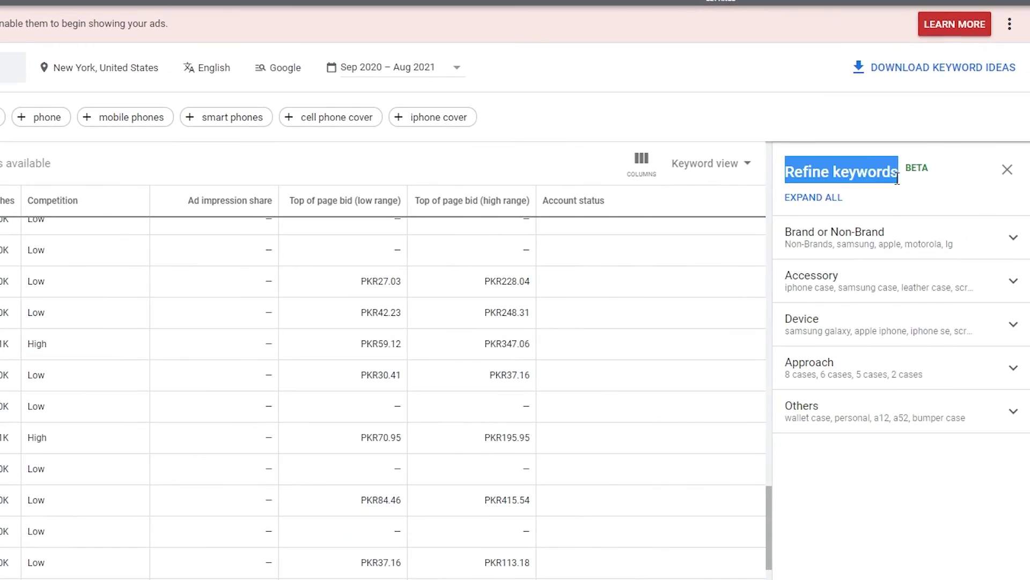
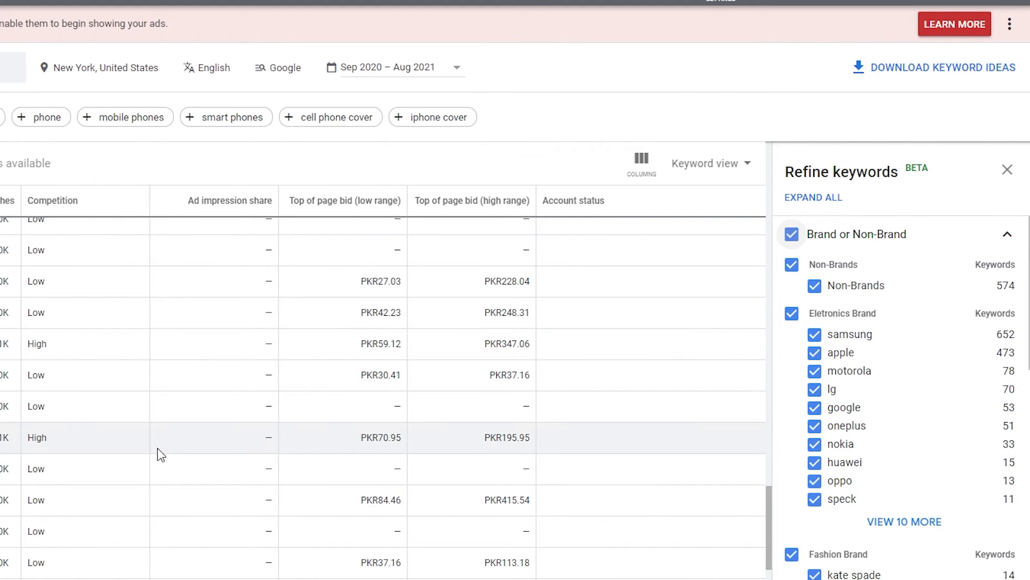
scroll(156, 448, "up", 10)
scroll(156, 469, "up", 5)
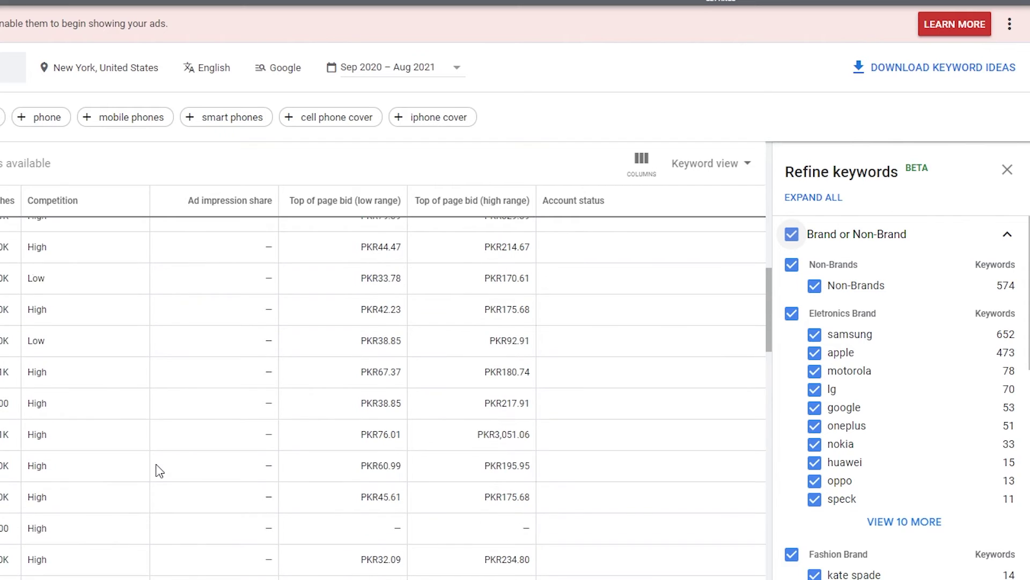
scroll(930, 418, "down", 3)
scroll(931, 419, "down", 1)
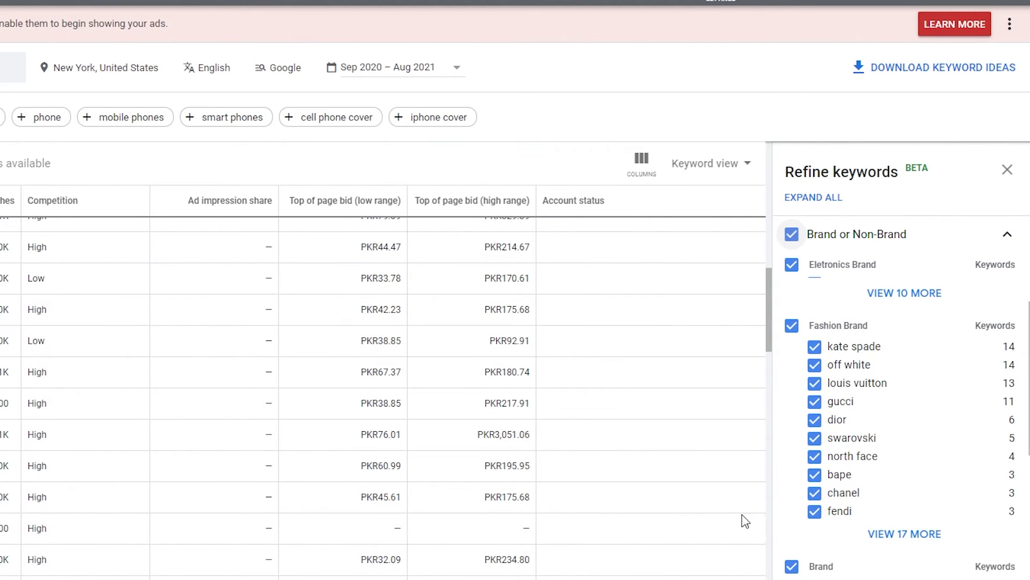
Look through the Fashion Brand, Brand and Other Brands filters in the Brand or Non-Brand group under Refine keywords
scroll(868, 509, "up", 1)
scroll(867, 508, "down", 1)
scroll(933, 467, "up", 3)
scroll(852, 519, "down", 2)
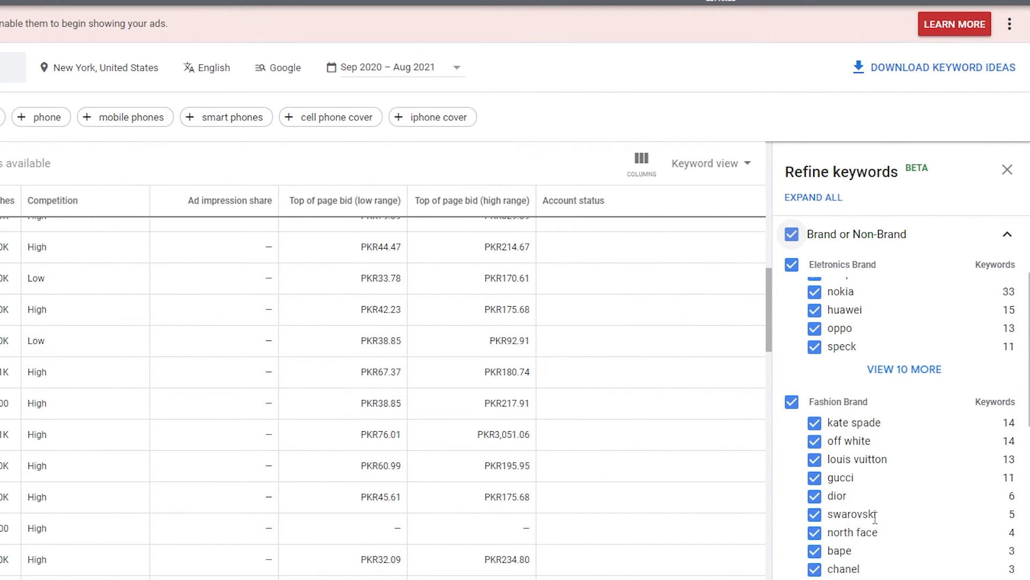
scroll(830, 489, "down", 6)
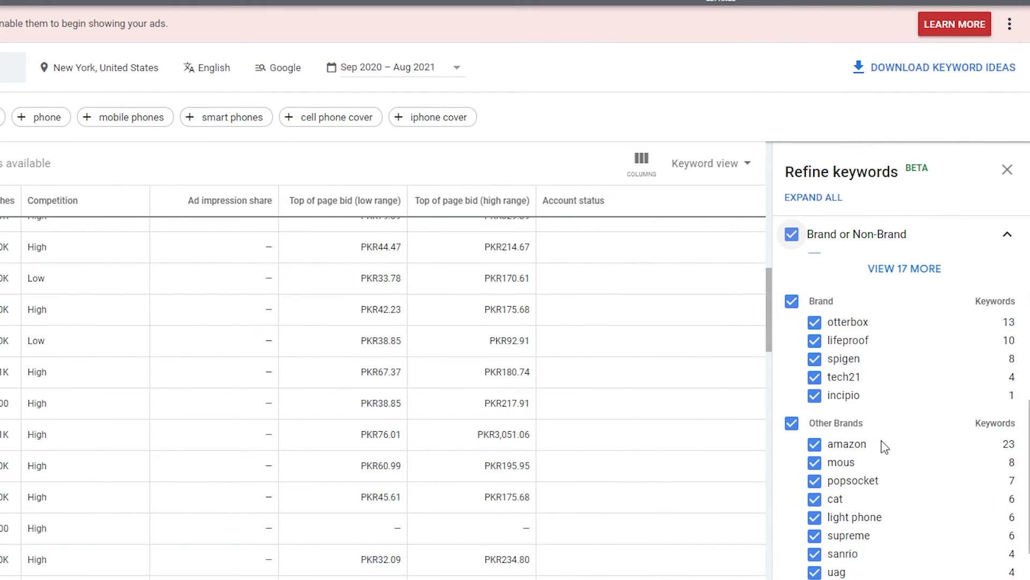
scroll(883, 443, "down", 2)
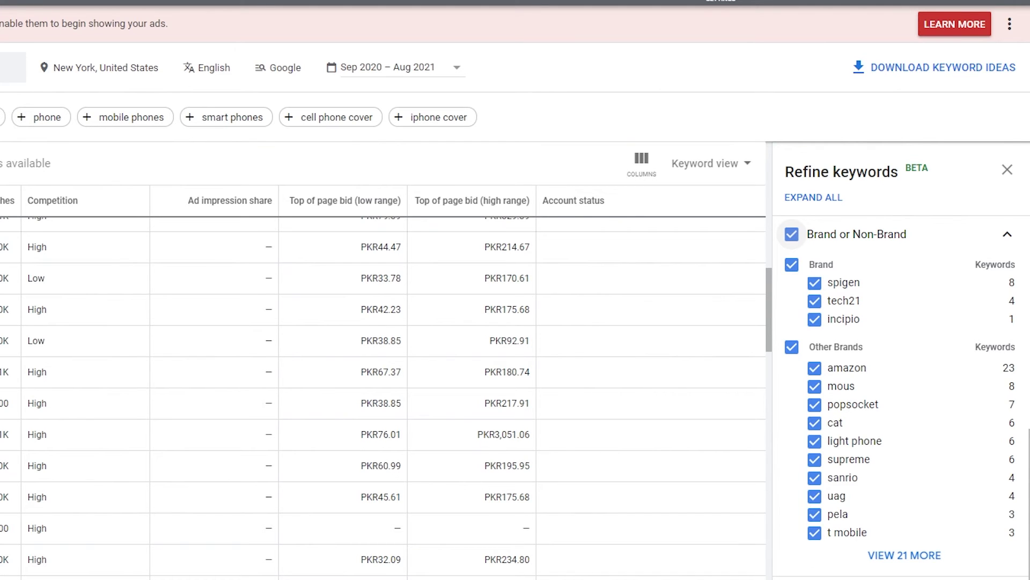
scroll(875, 475, "down", 2)
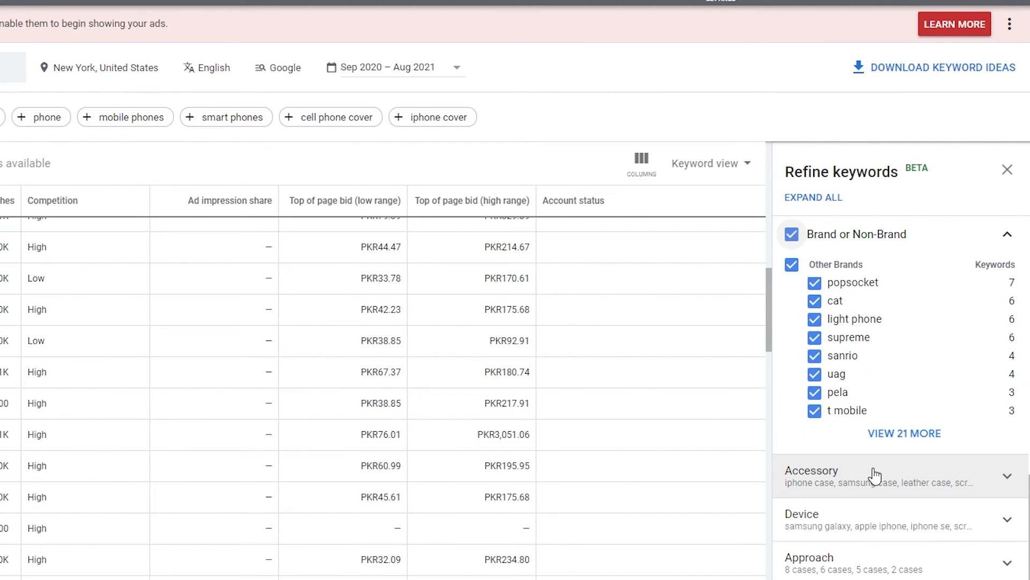
Expand the Accessory group under Refine keywords, look over its filters and collapse it again
left_click(1008, 477)
scroll(1011, 483, "down", 1)
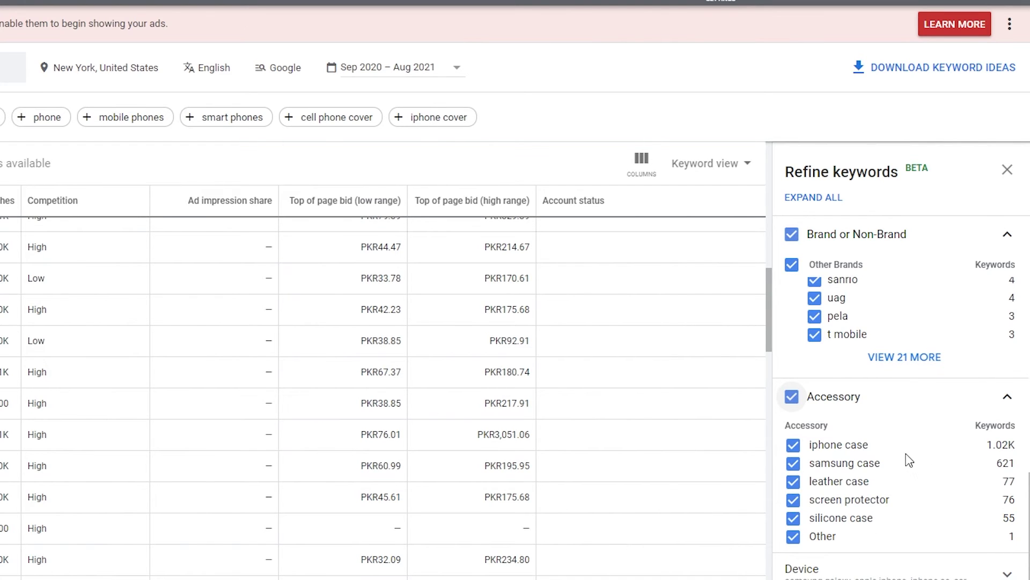
left_click(1007, 402)
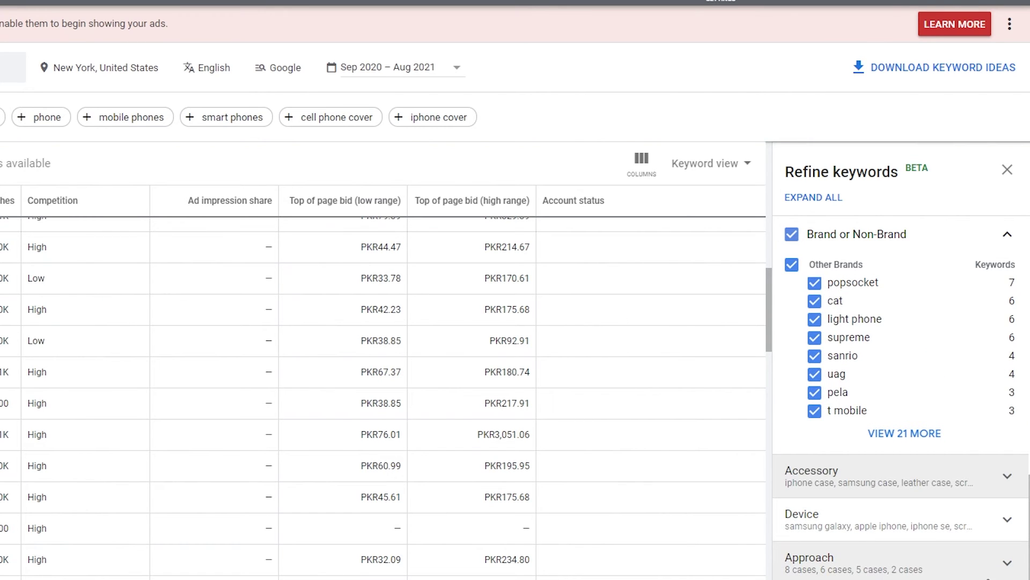
Look through the "Phone Cover" keyword ideas with their average monthly searches, competition and top of page bids
scroll(966, 531, "up", 5)
scroll(615, 528, "up", 5)
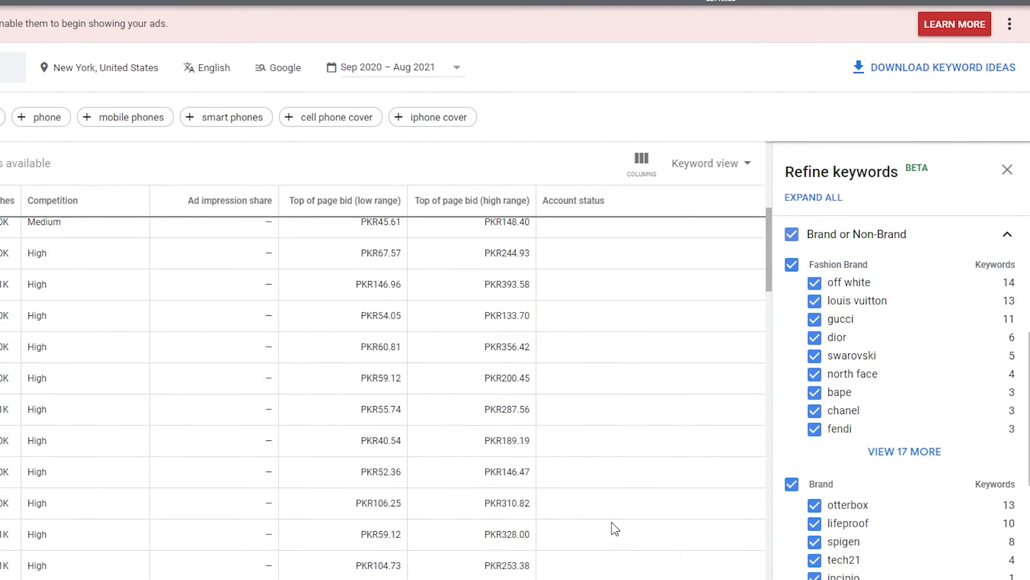
scroll(615, 529, "up", 3)
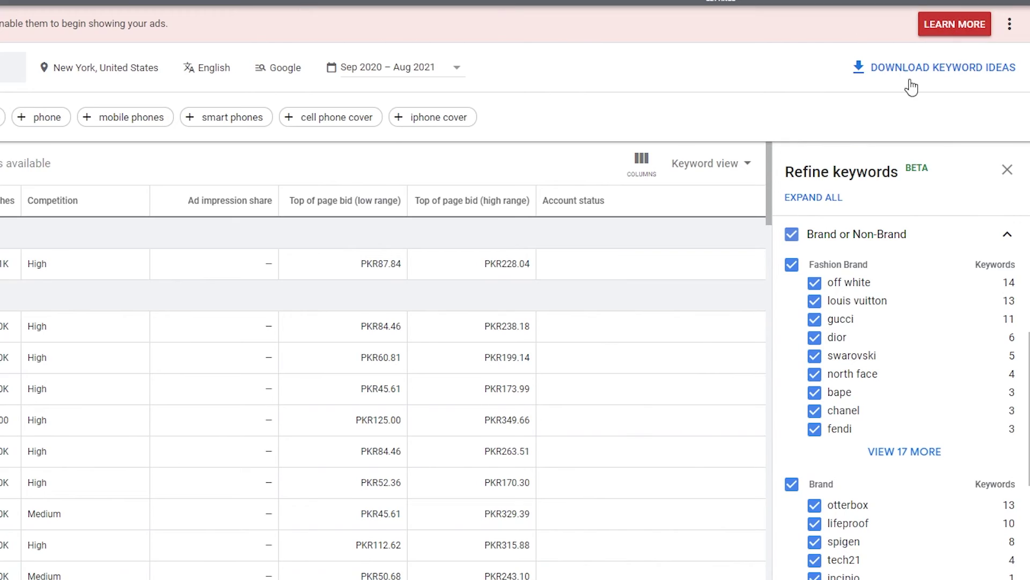
scroll(212, 336, "down", 3)
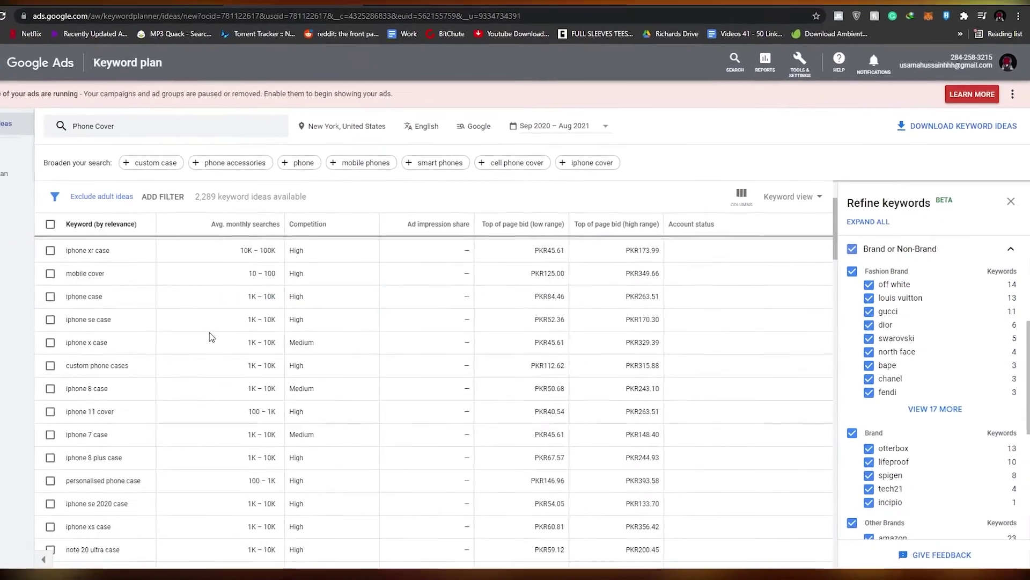
scroll(211, 337, "down", 10)
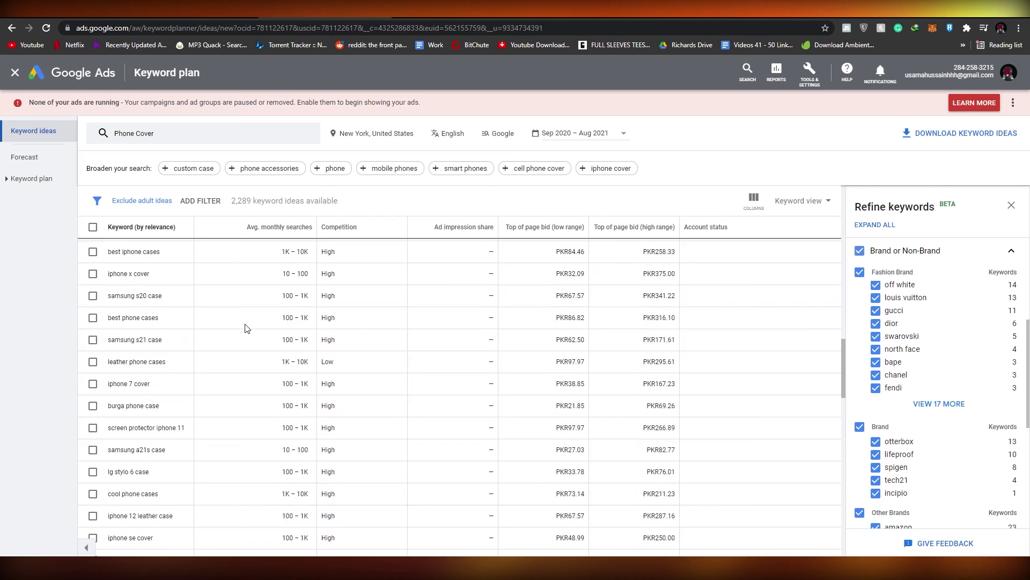
scroll(247, 290, "up", 12)
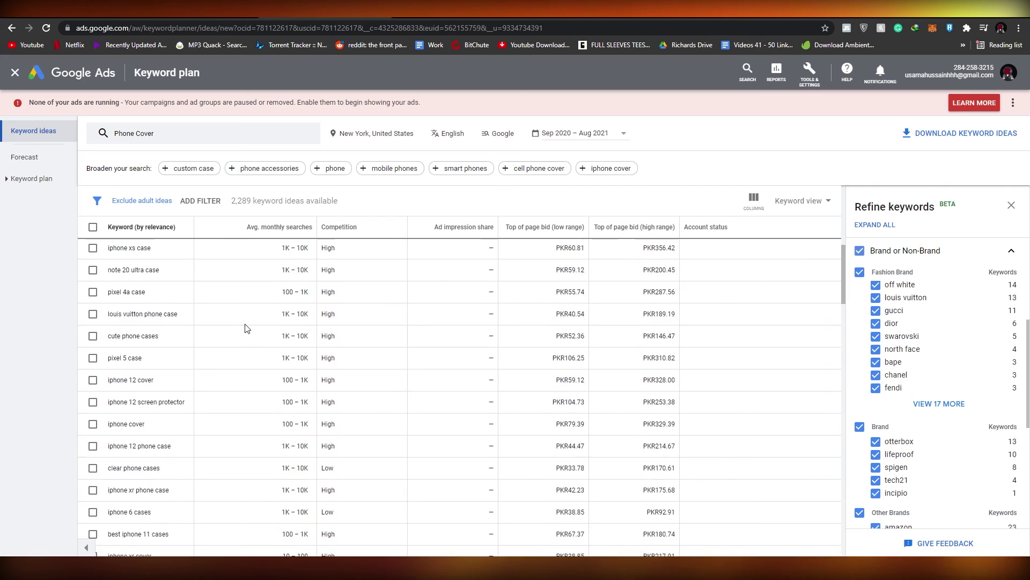
Replace the "Phone Cover" search keyword with "Nike" and get the keyword ideas for New York, United States
left_click(129, 135)
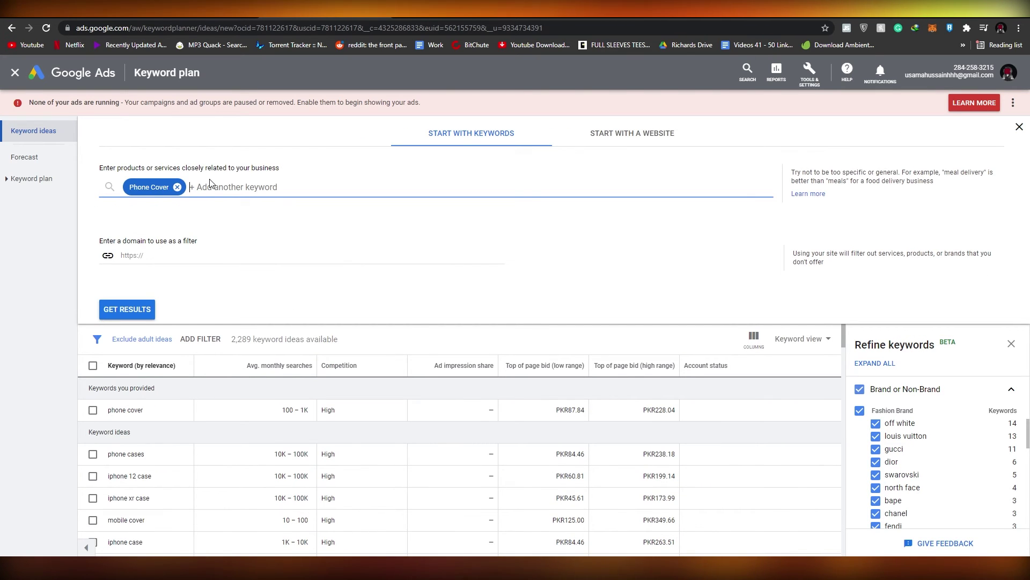
key("BackSpace")
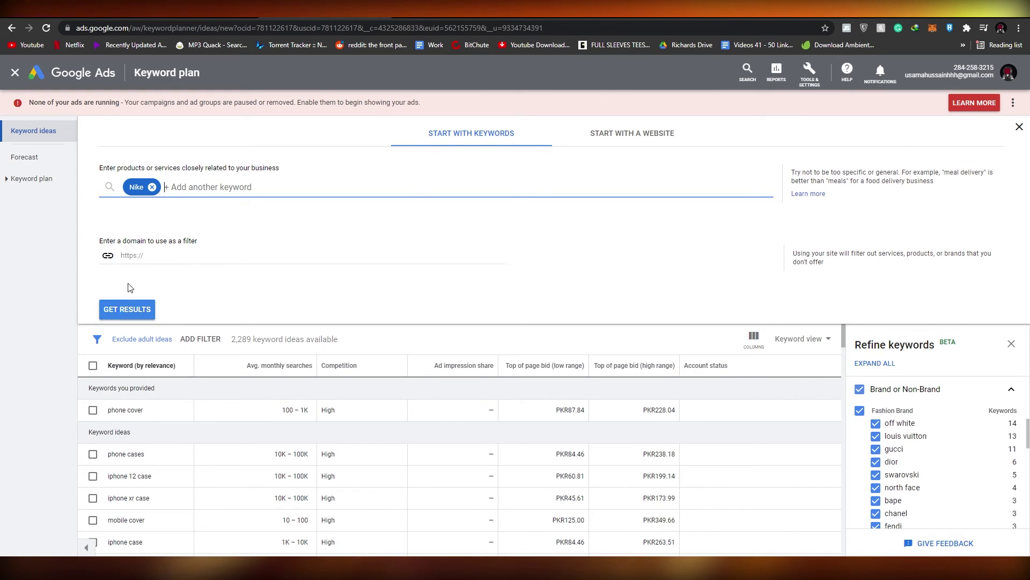
left_click(127, 309)
Examine the average monthly searches and competition of the "Nike" keyword ideas, especially for "snkrs"
scroll(302, 285, "down", 10)
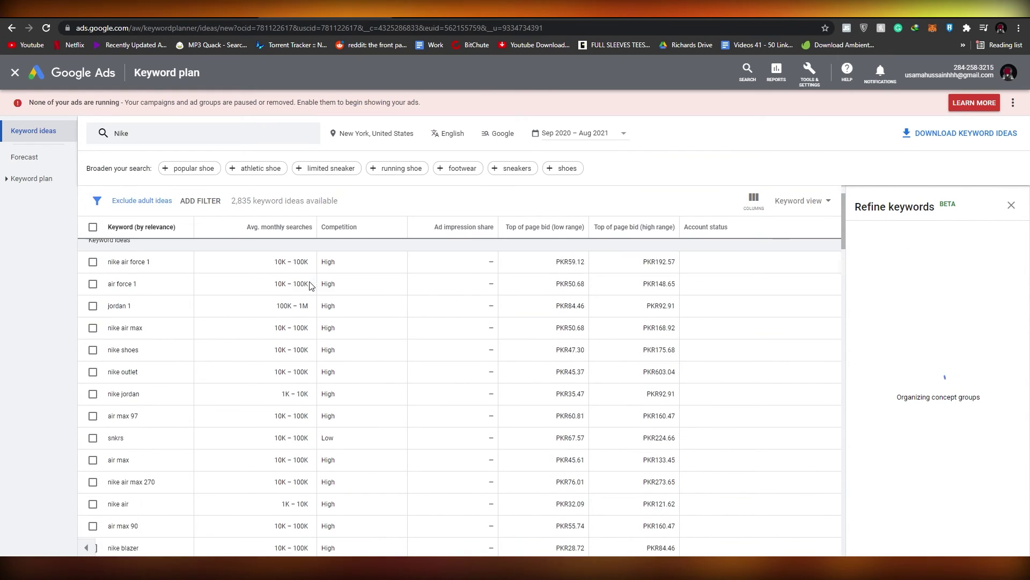
scroll(307, 275, "down", 15)
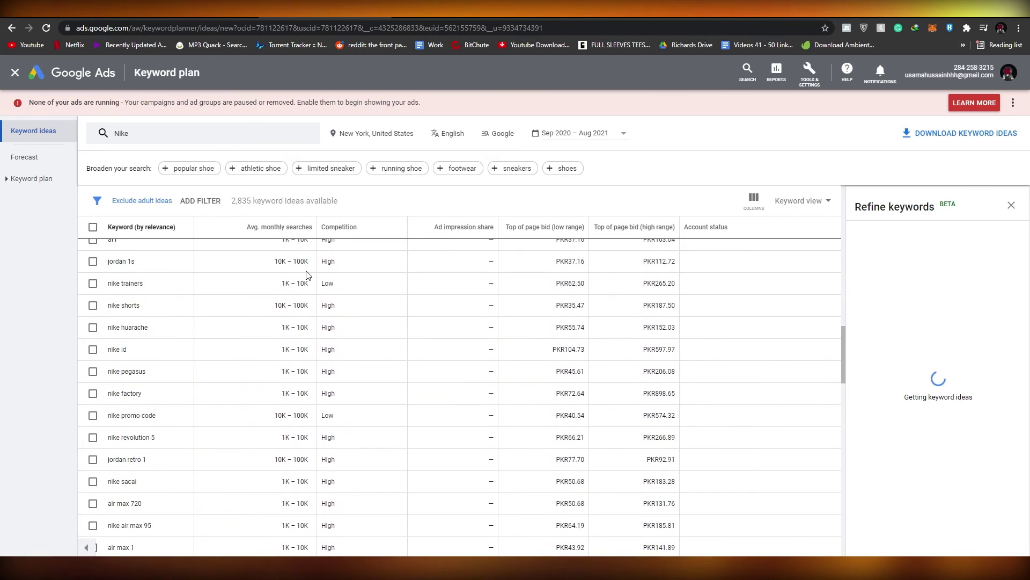
scroll(304, 290, "down", 5)
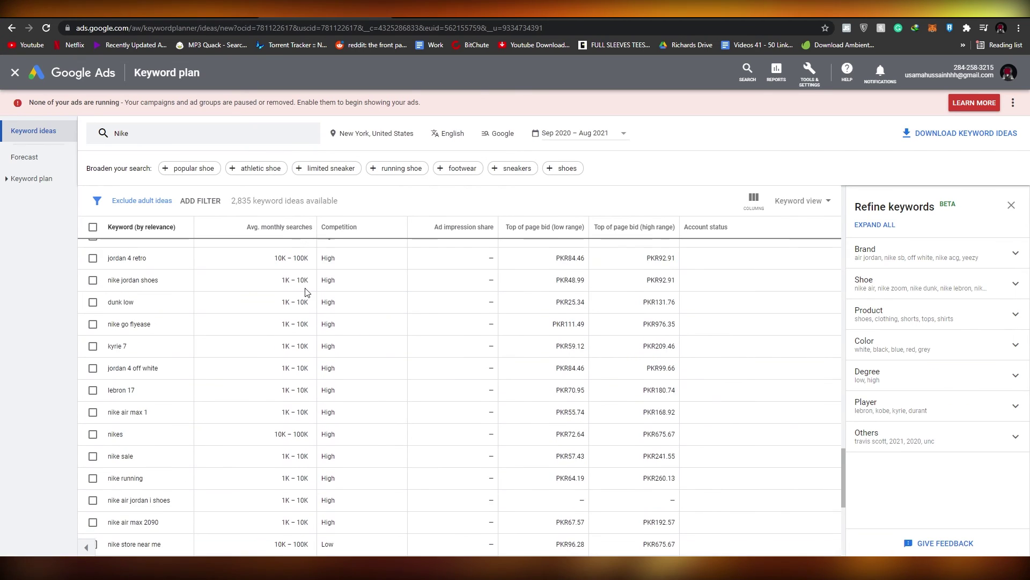
scroll(309, 302, "up", 6)
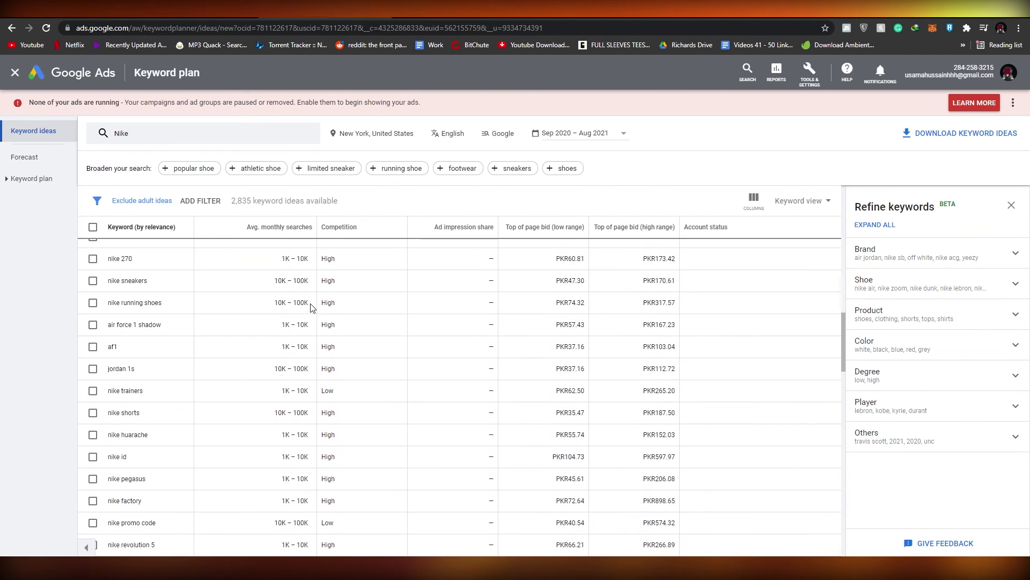
scroll(304, 372, "up", 10)
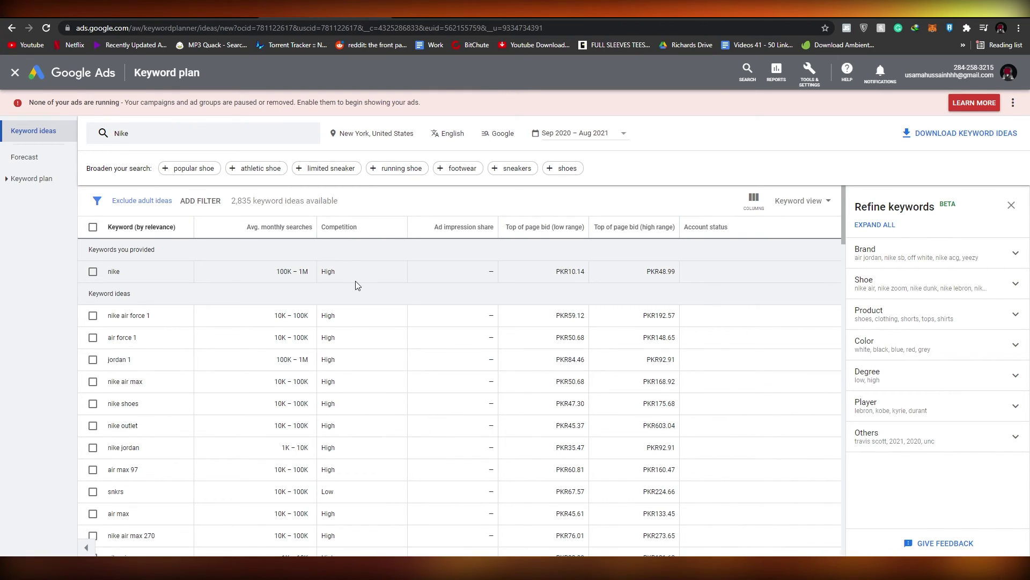
scroll(355, 281, "down", 3)
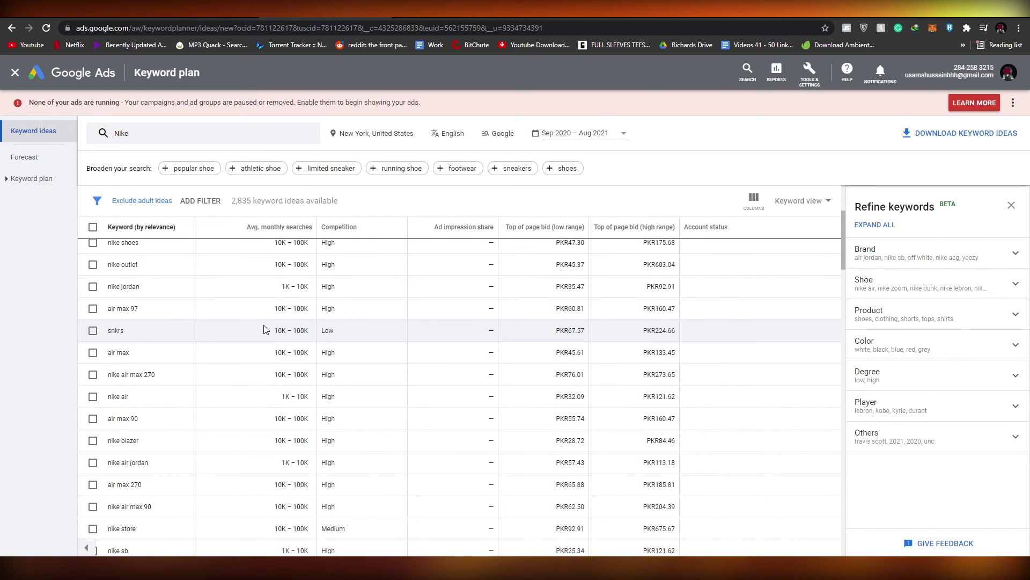
left_click_drag(272, 330, 311, 334)
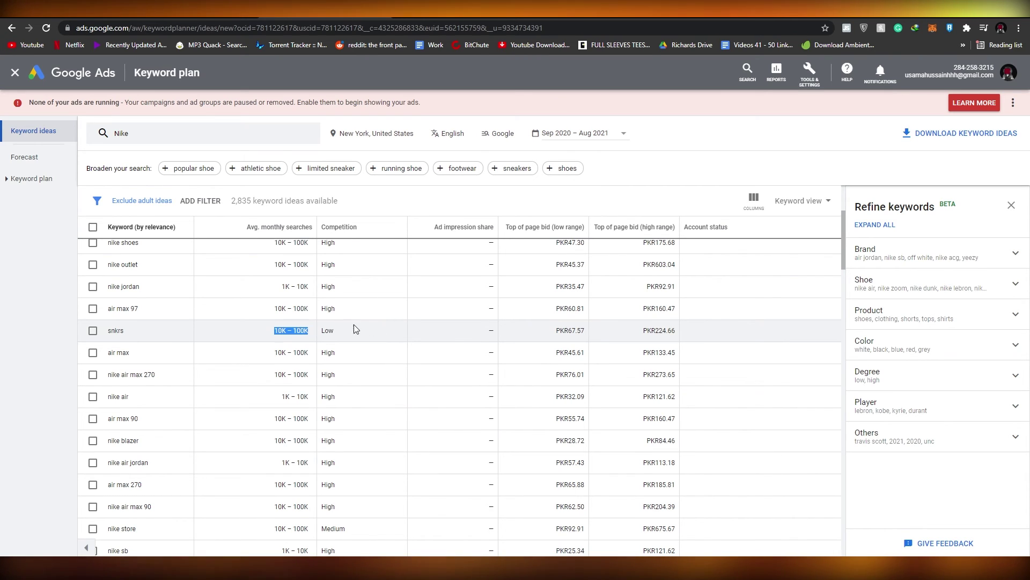
left_click(331, 339)
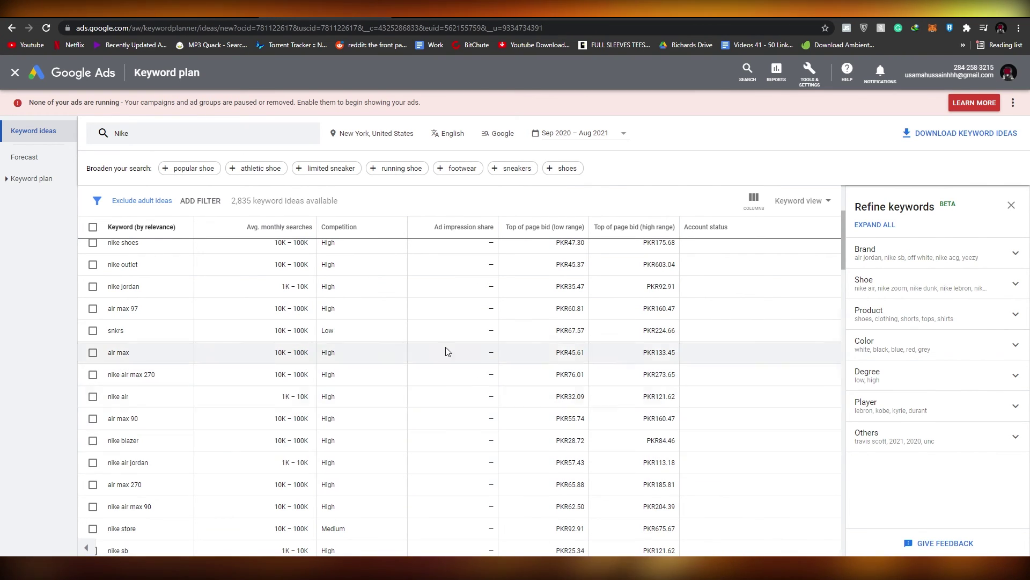
scroll(515, 445, "up", 3)
scroll(522, 455, "down", 3)
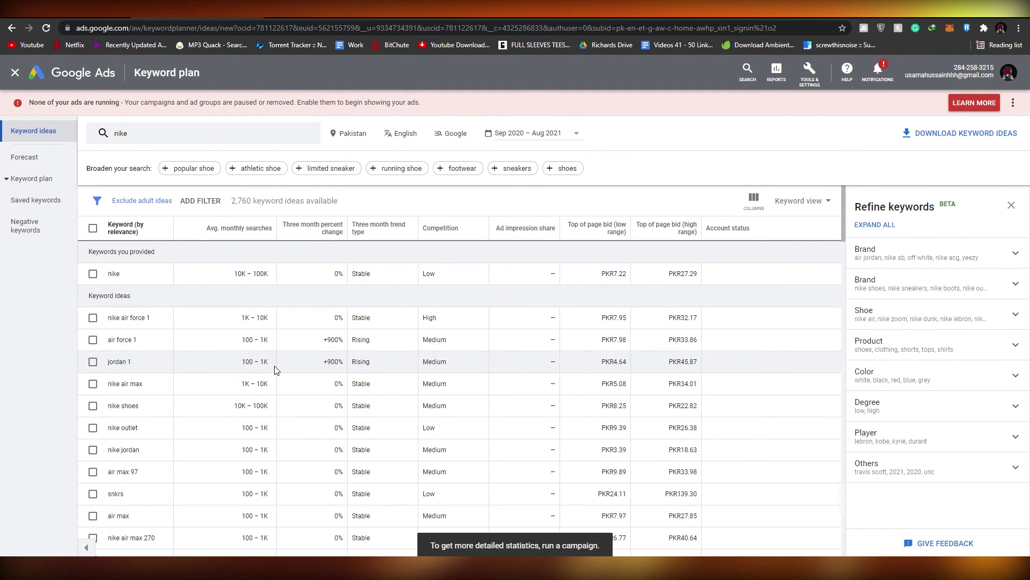
In the keyword plan targeting Pakistan, review the "nike" ideas, replace the search keyword with "Phone" and get the results
scroll(241, 417, "down", 8)
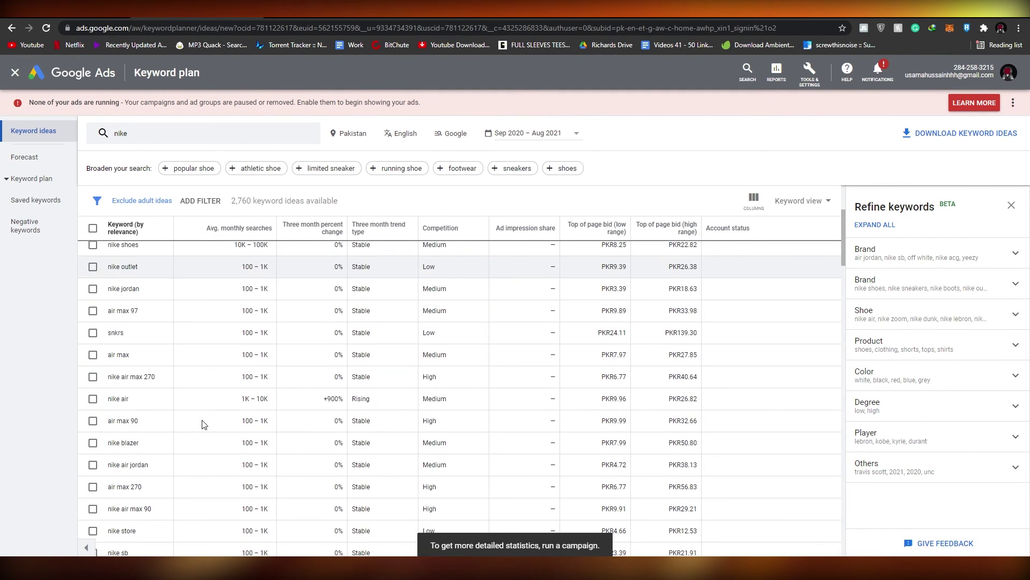
left_click(138, 135)
left_click(151, 187)
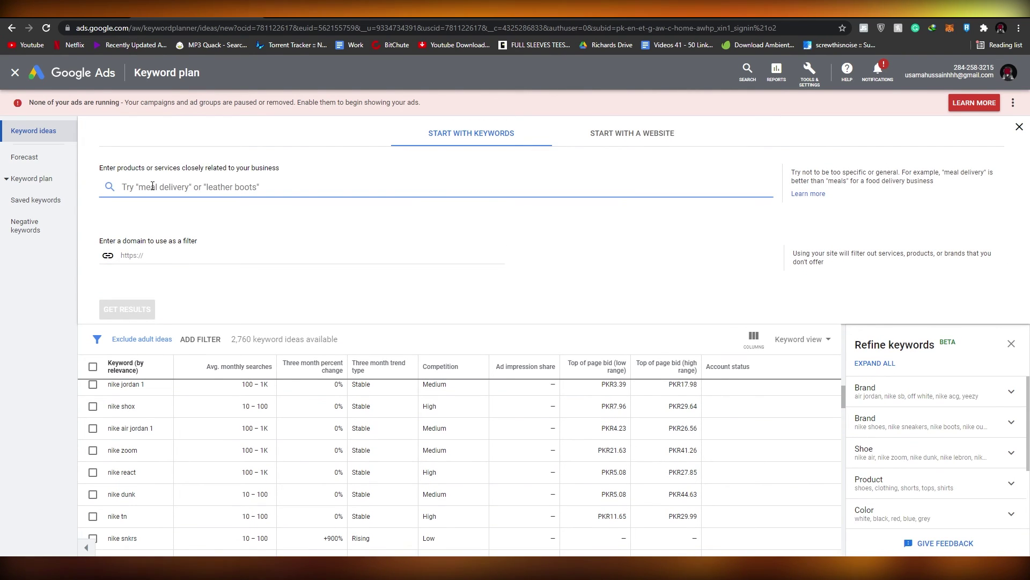
type("Phone")
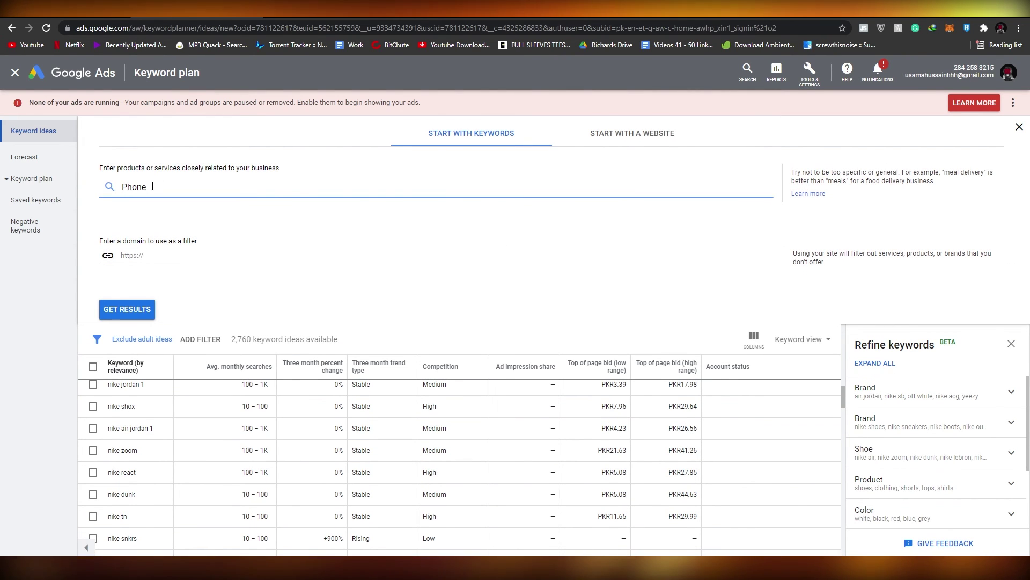
left_click(139, 305)
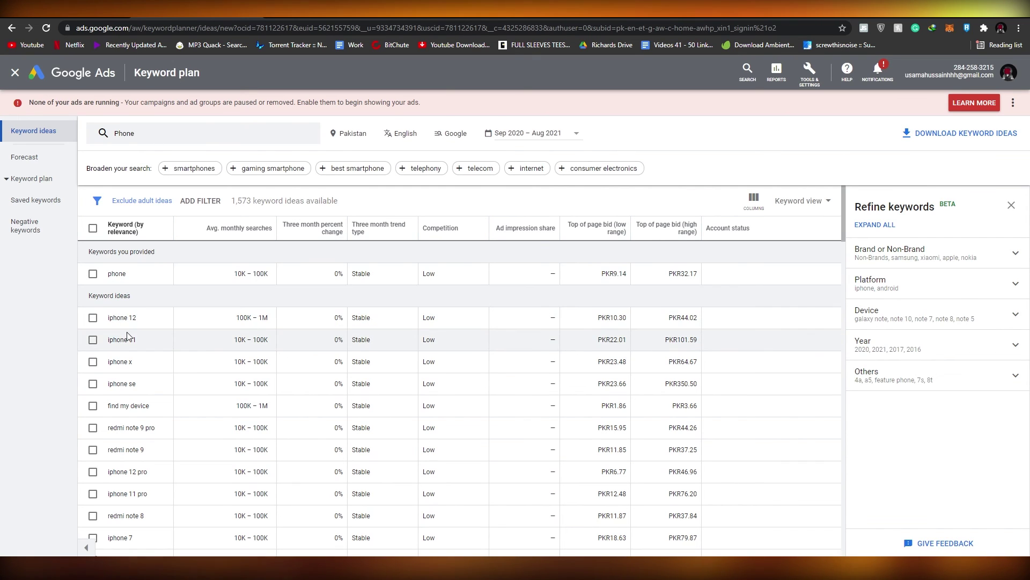
Replace the "Phone" search keyword with "iPhone 13" and get its keyword ideas for Pakistan
left_click(136, 133)
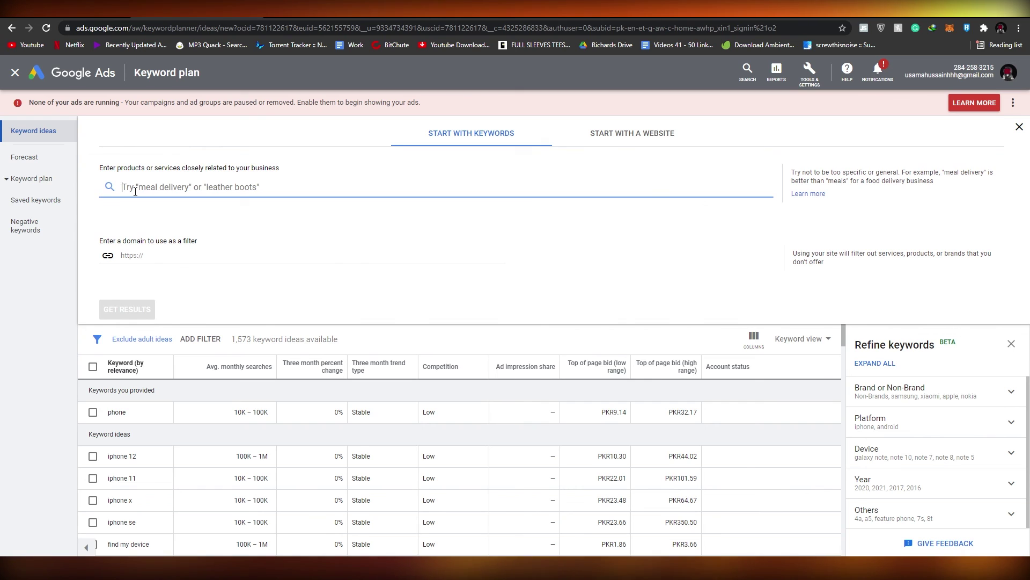
type("iPhone 13")
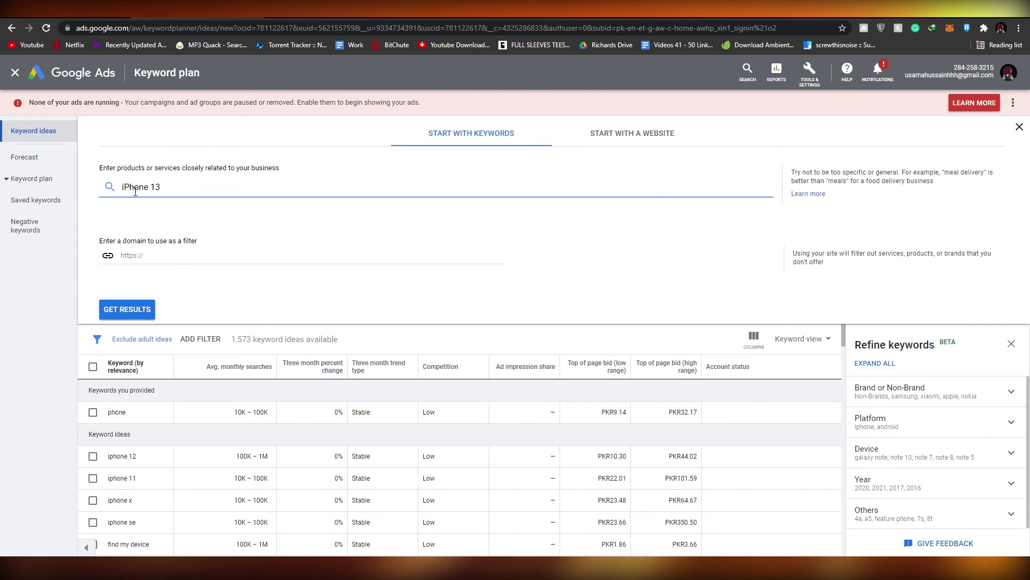
left_click(126, 310)
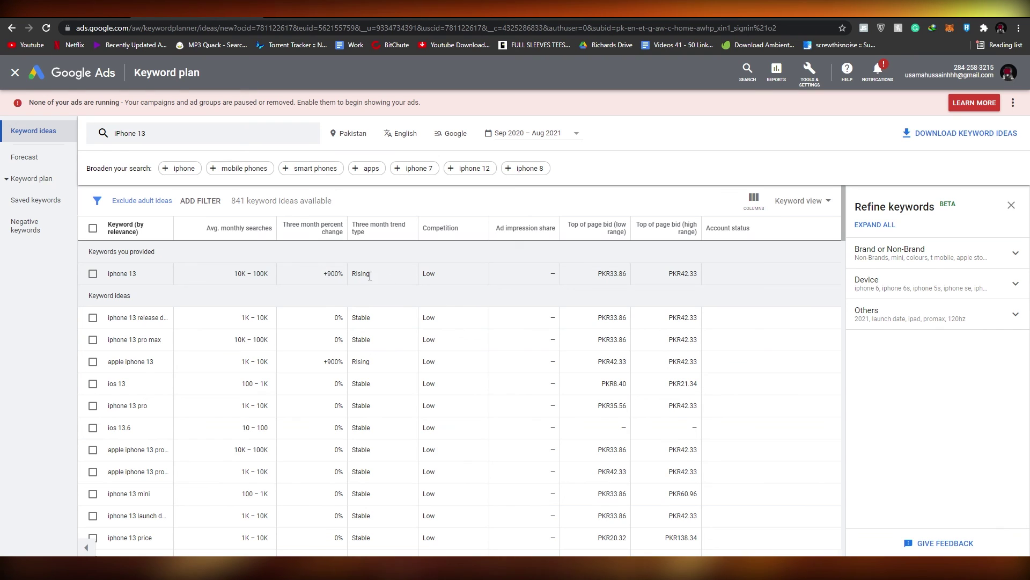
mouse_move(606, 241)
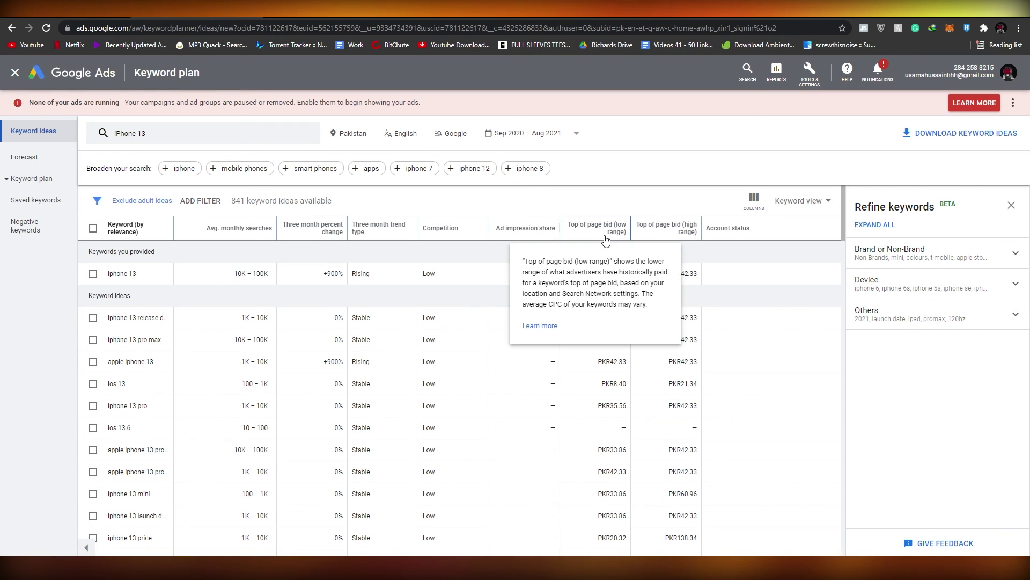